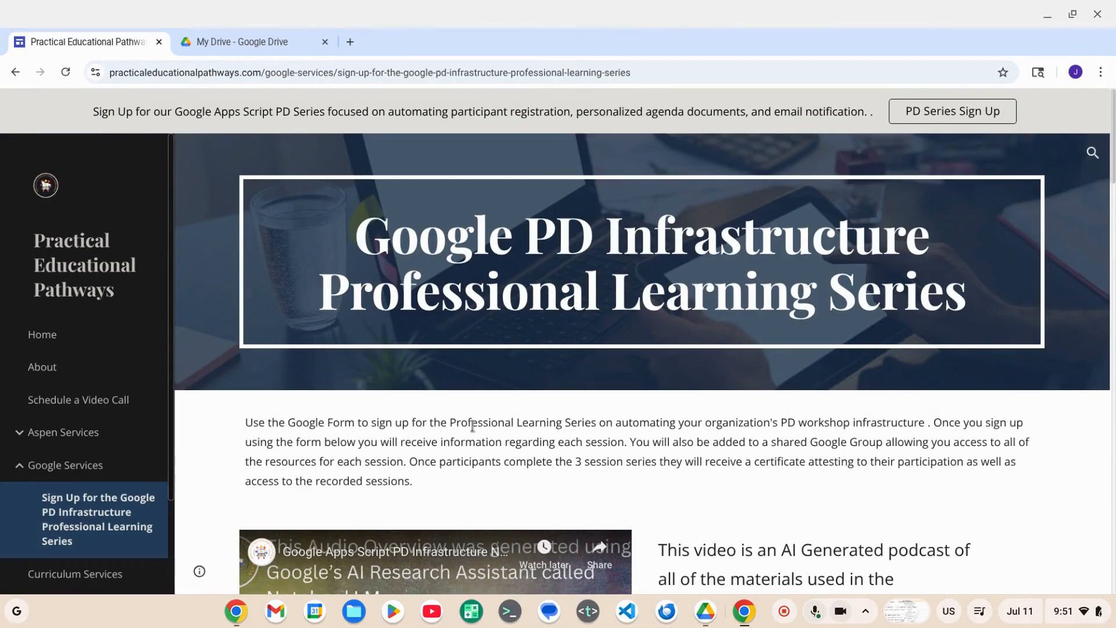
- Open the Series Outline and Framework document from the page's Shared Google Drive Support Documents
scroll(472, 426, "down", 4)
scroll(472, 425, "down", 10)
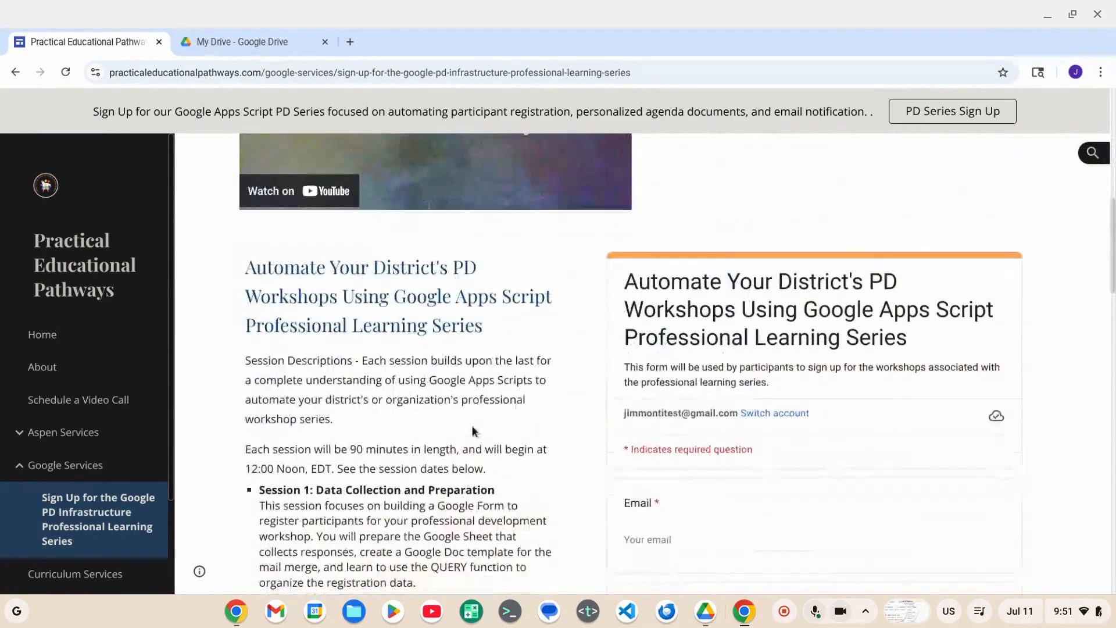
scroll(472, 430, "down", 15)
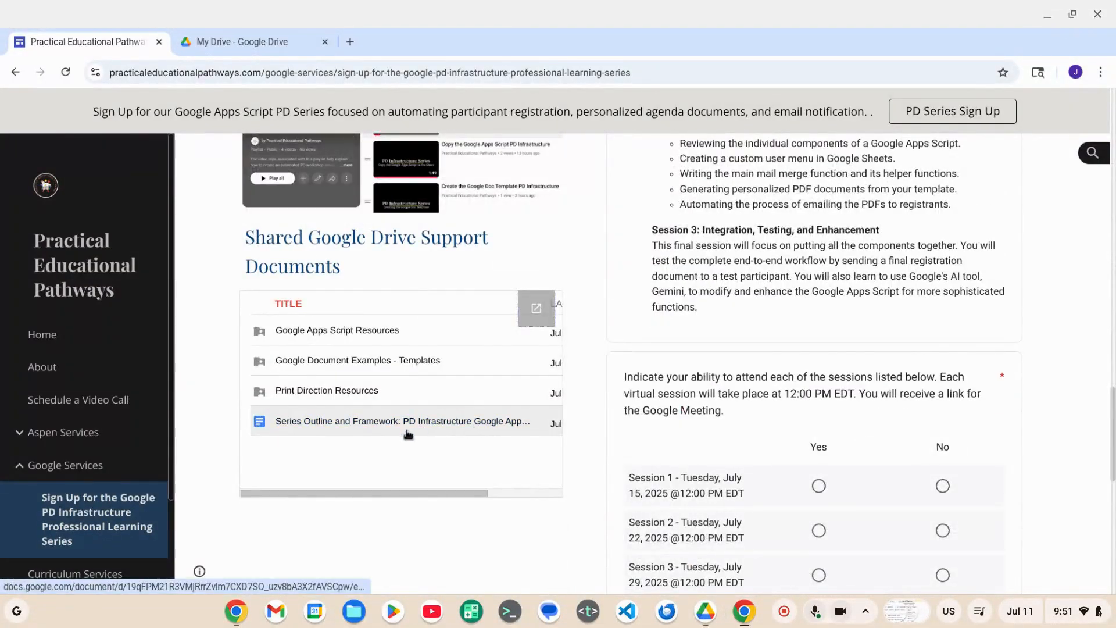
left_click(379, 423)
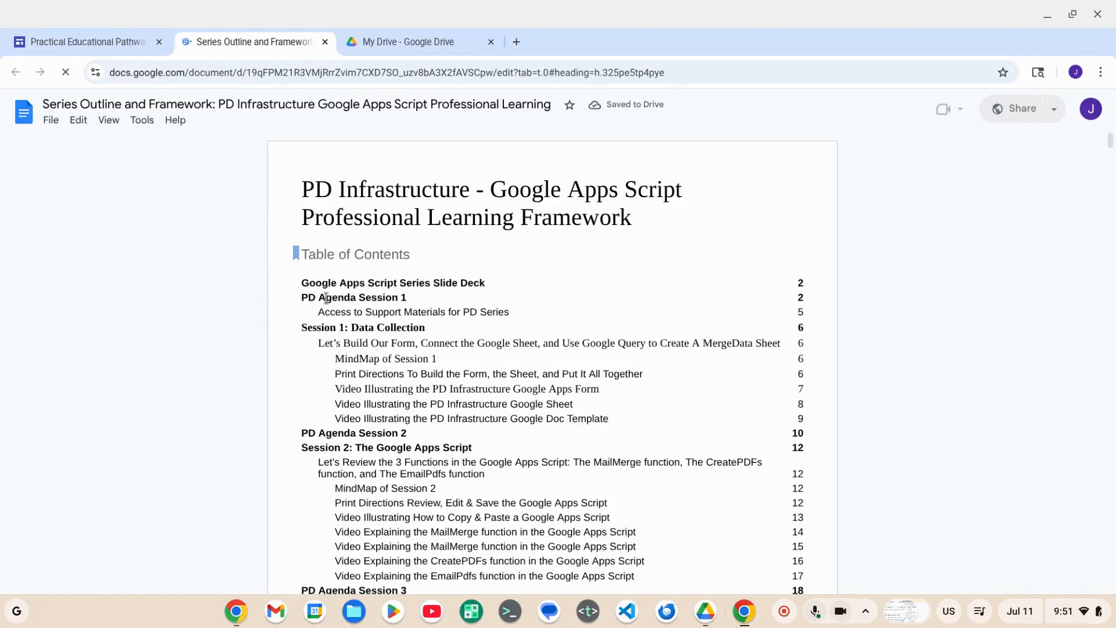
- Go to PD Agenda Session 1 from the table of contents and find the 10-minute row with the make-a-copy links
left_click(366, 299)
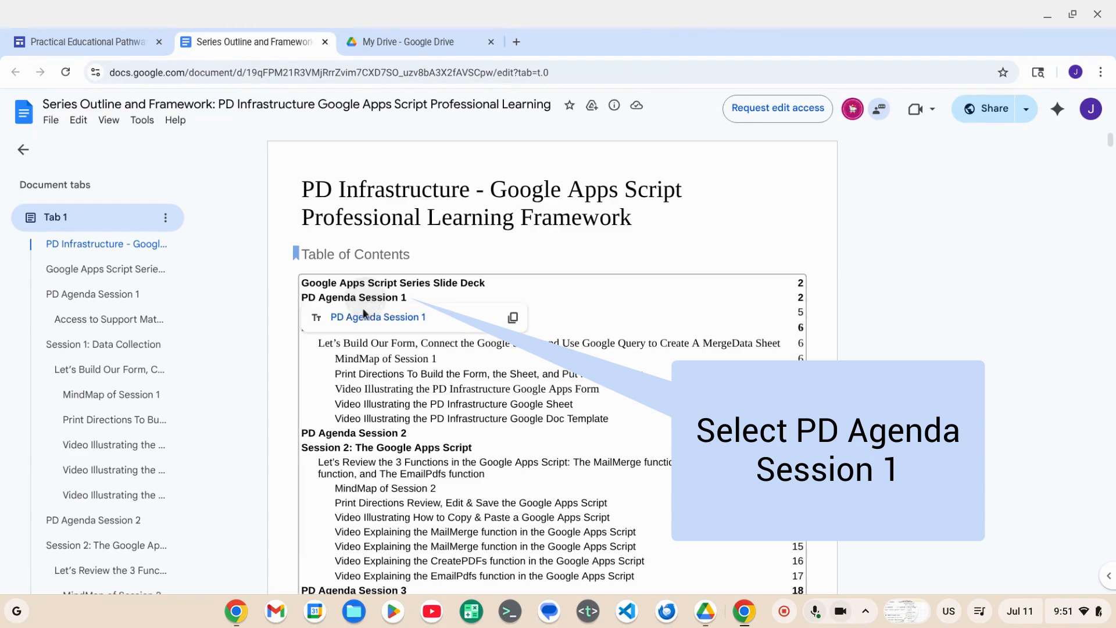
left_click(365, 317)
scroll(367, 336, "down", 10)
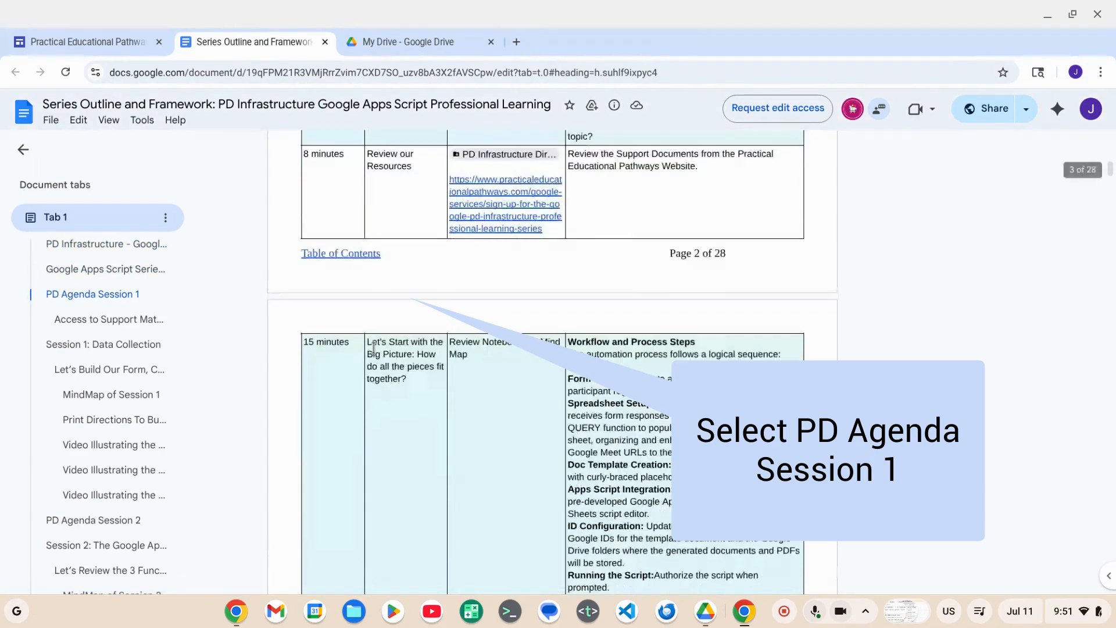
scroll(386, 285, "down", 1)
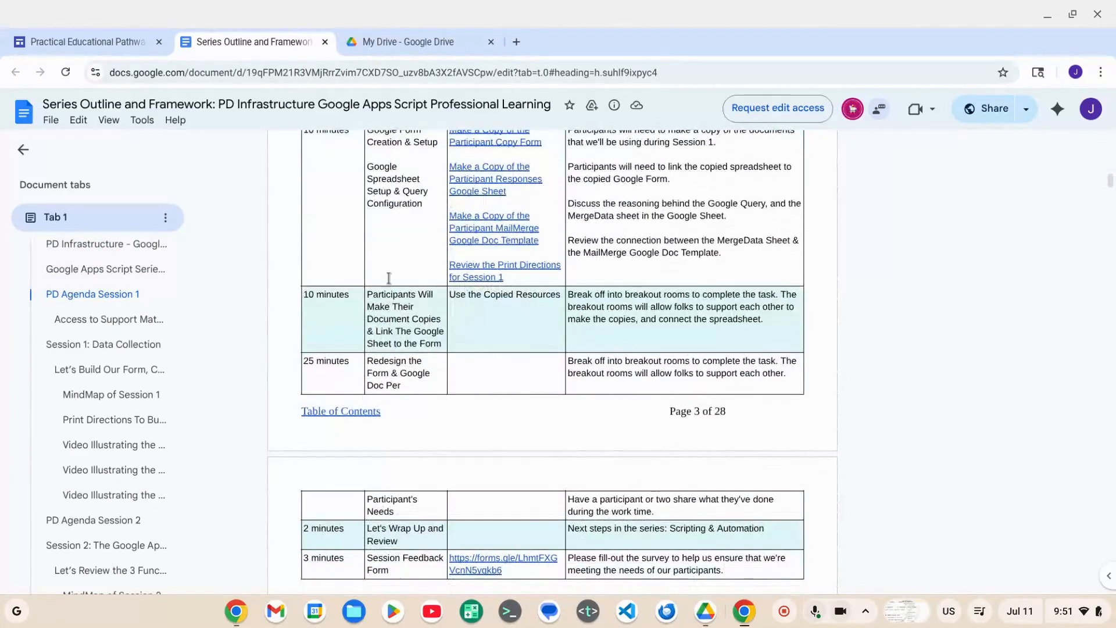
scroll(386, 279, "up", 5)
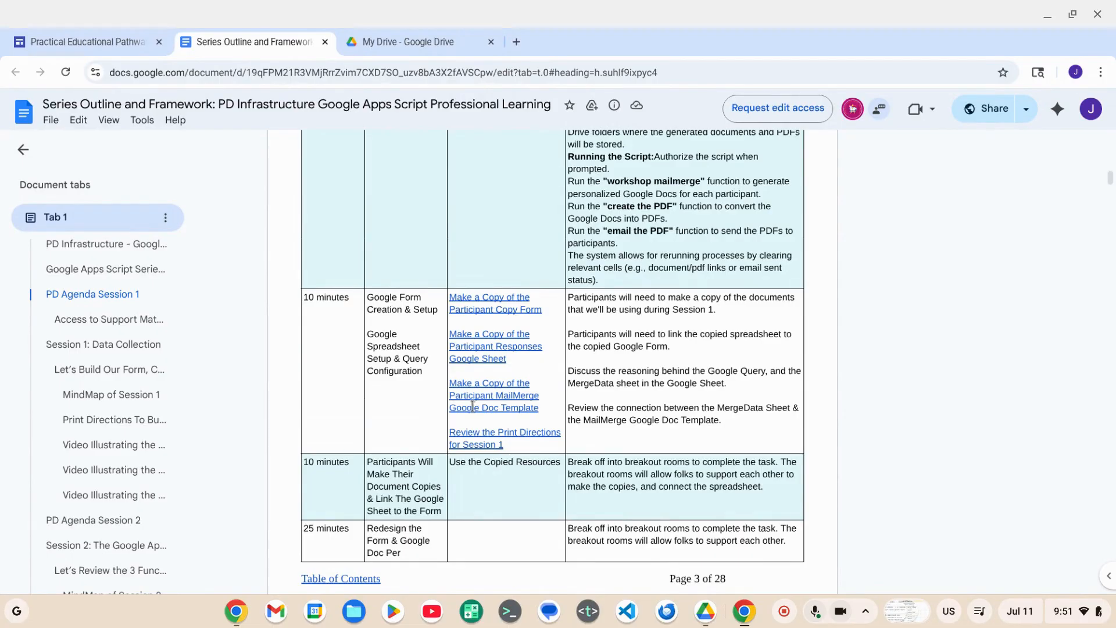
- Switch to Google Drive and create a folder named PD Infrastructure in My Drive
left_click(375, 39)
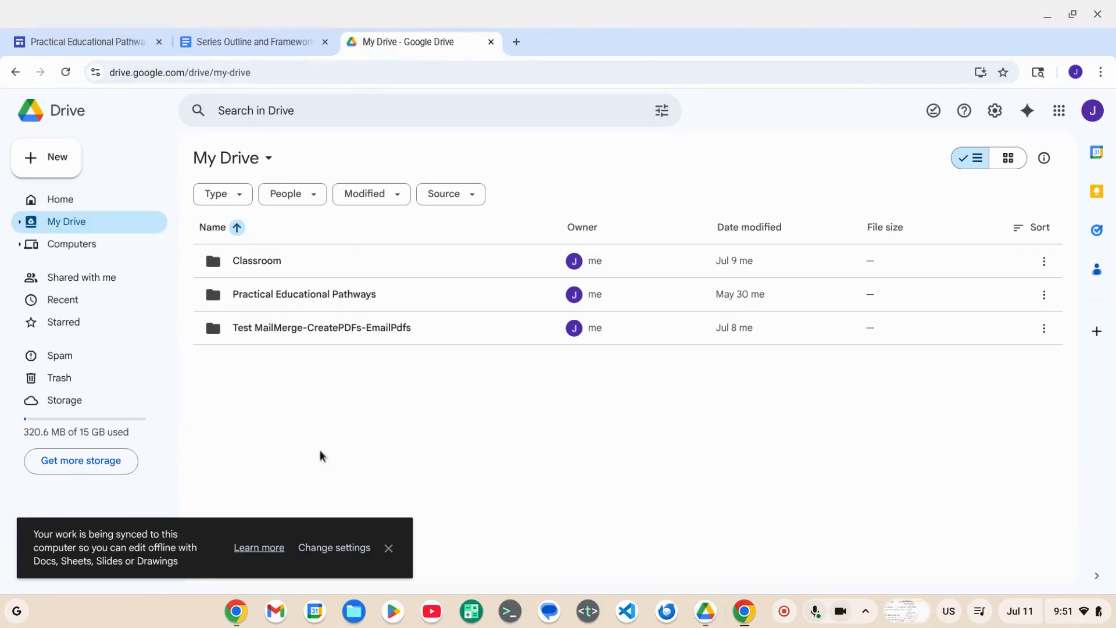
left_click(388, 549)
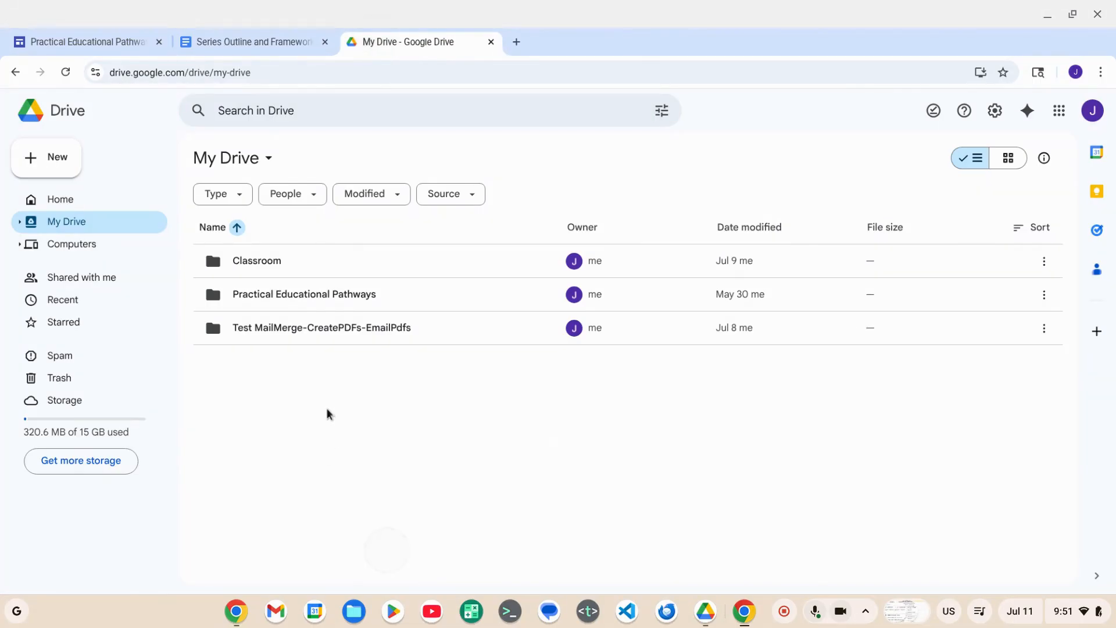
left_click(58, 161)
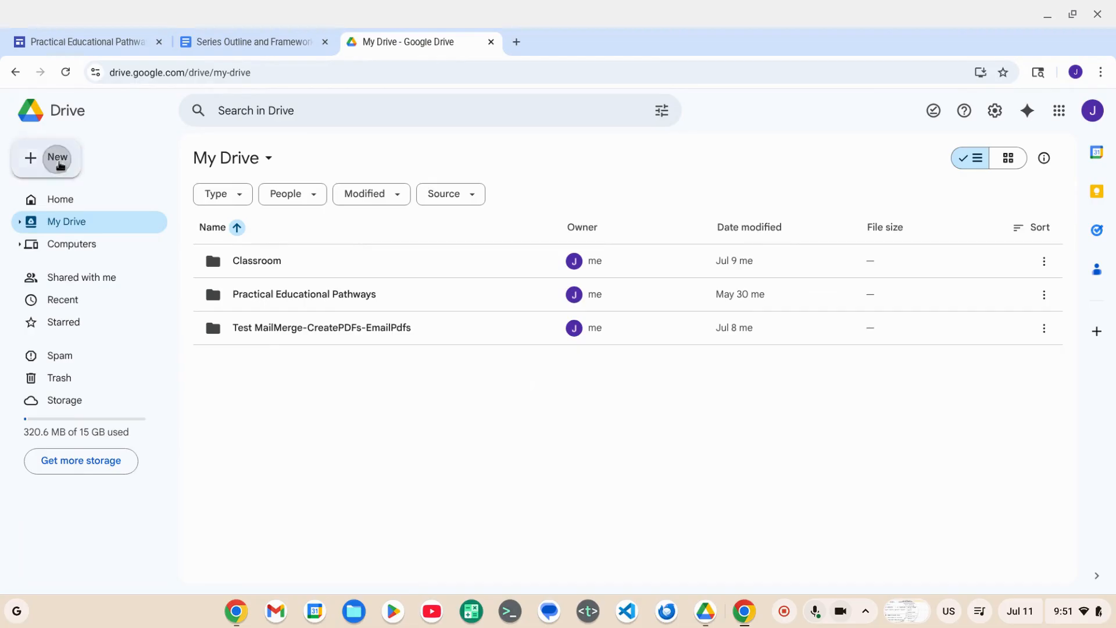
left_click(60, 155)
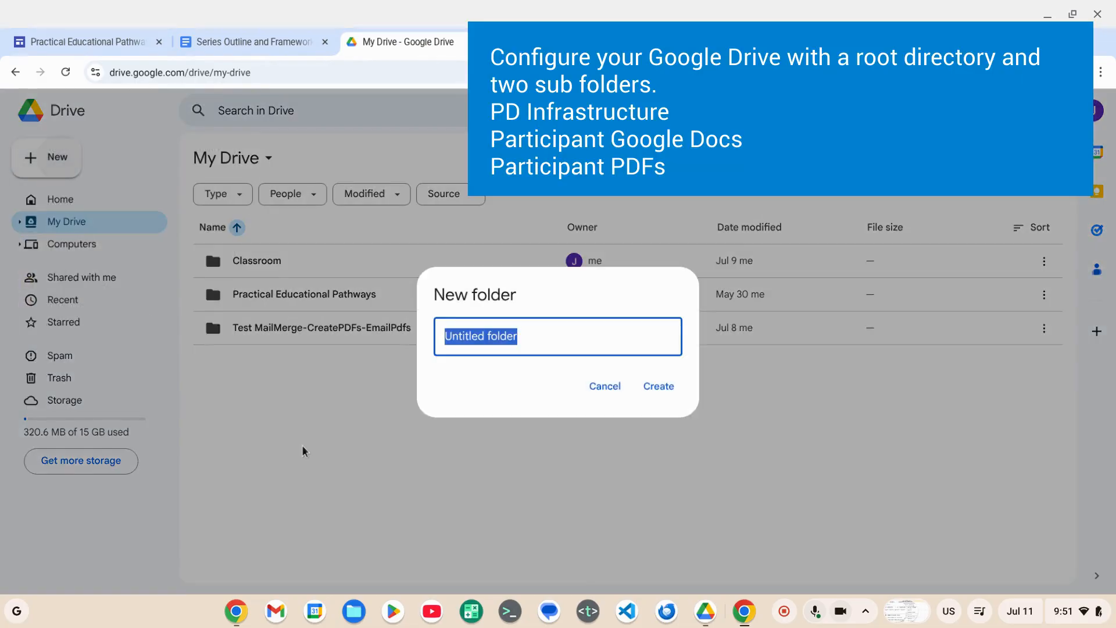
type("PD Ins")
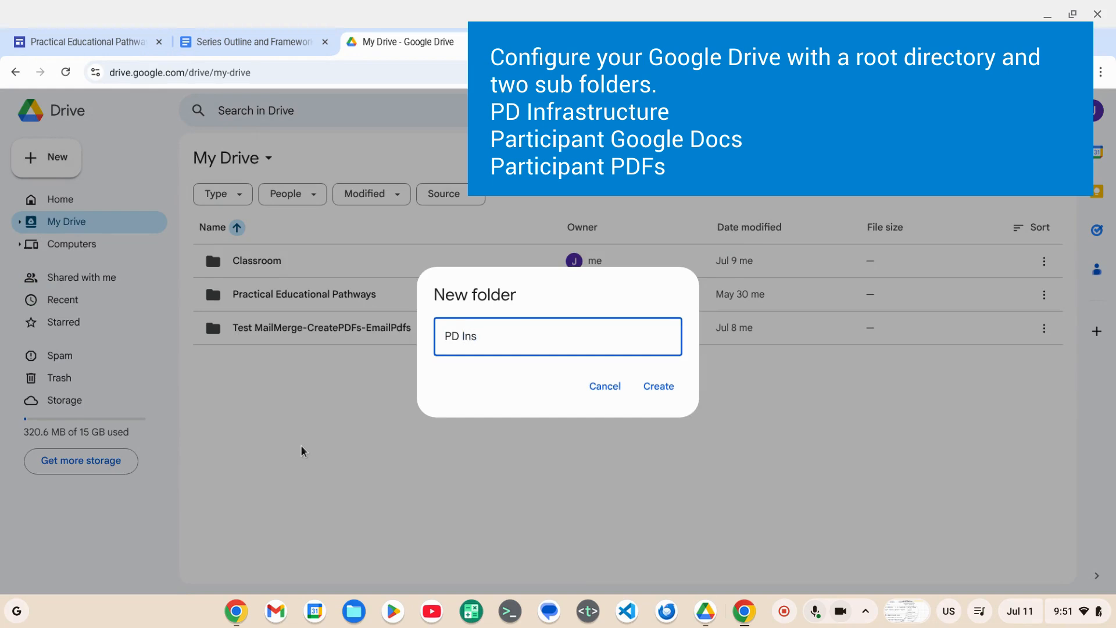
type("rastructure")
left_click(659, 386)
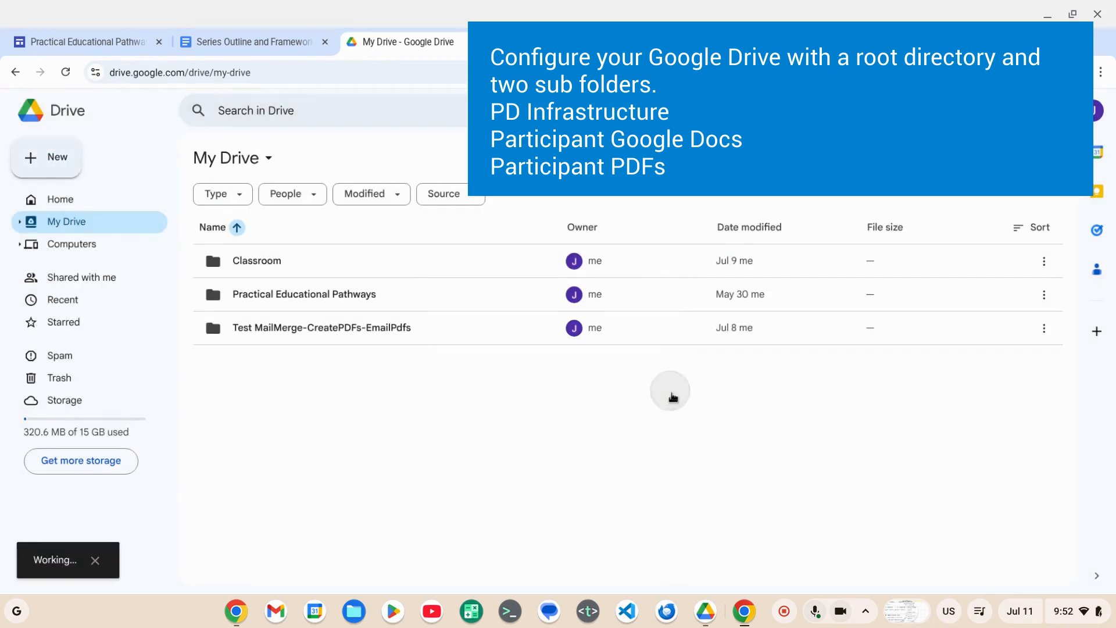
- Create two subfolders inside the PD Infrastructure folder, named Participant Google Docs and Participant PDFs
double_click(262, 293)
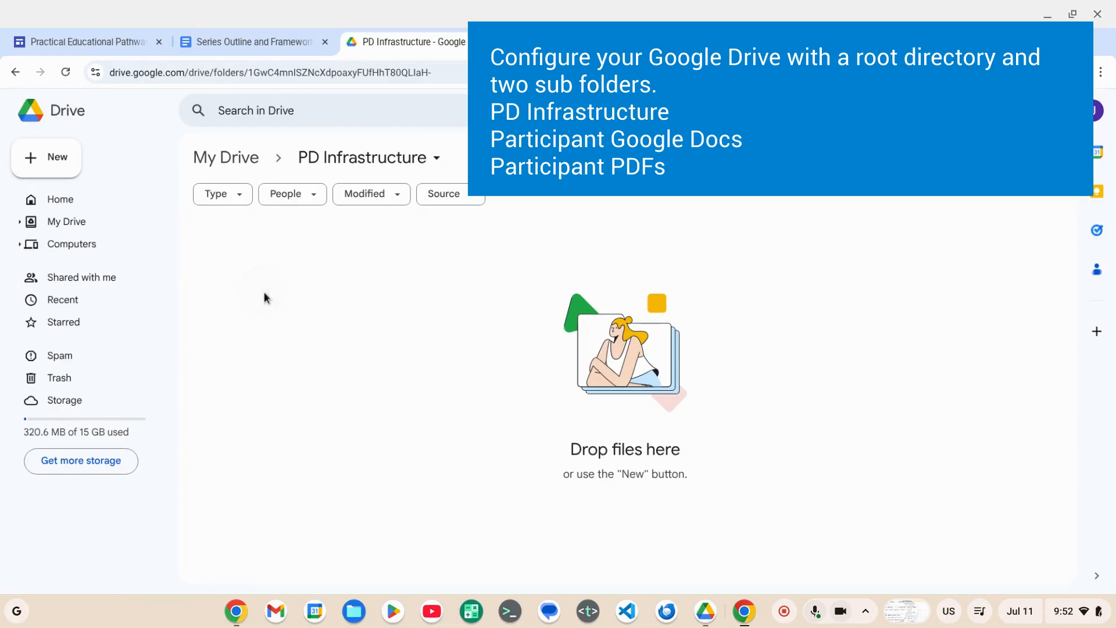
right_click(275, 299)
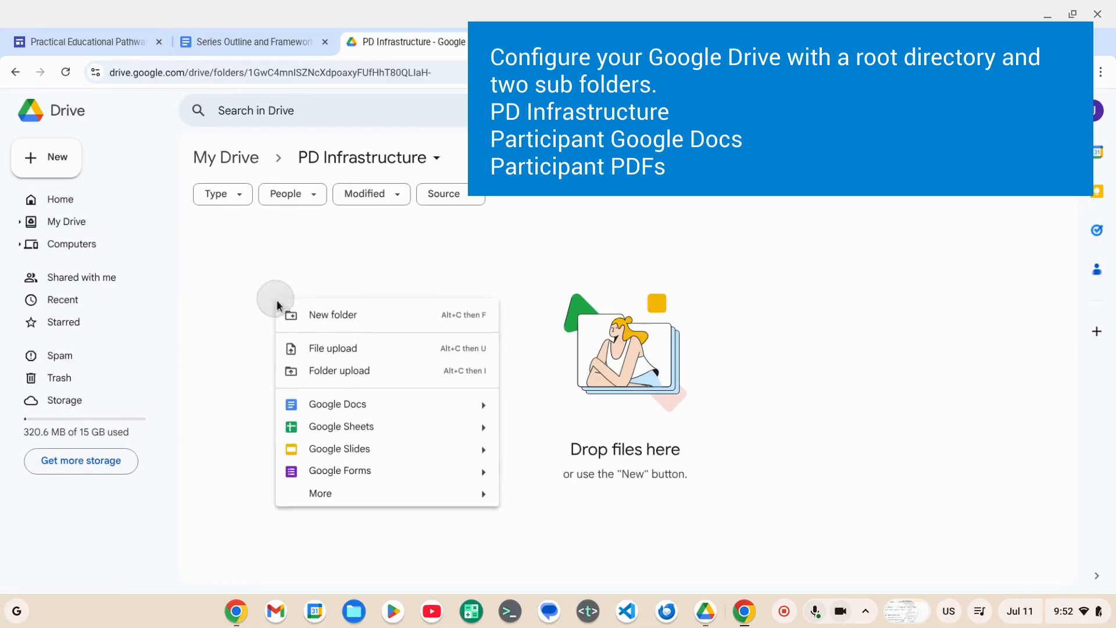
left_click(316, 317)
key("ctrl+v")
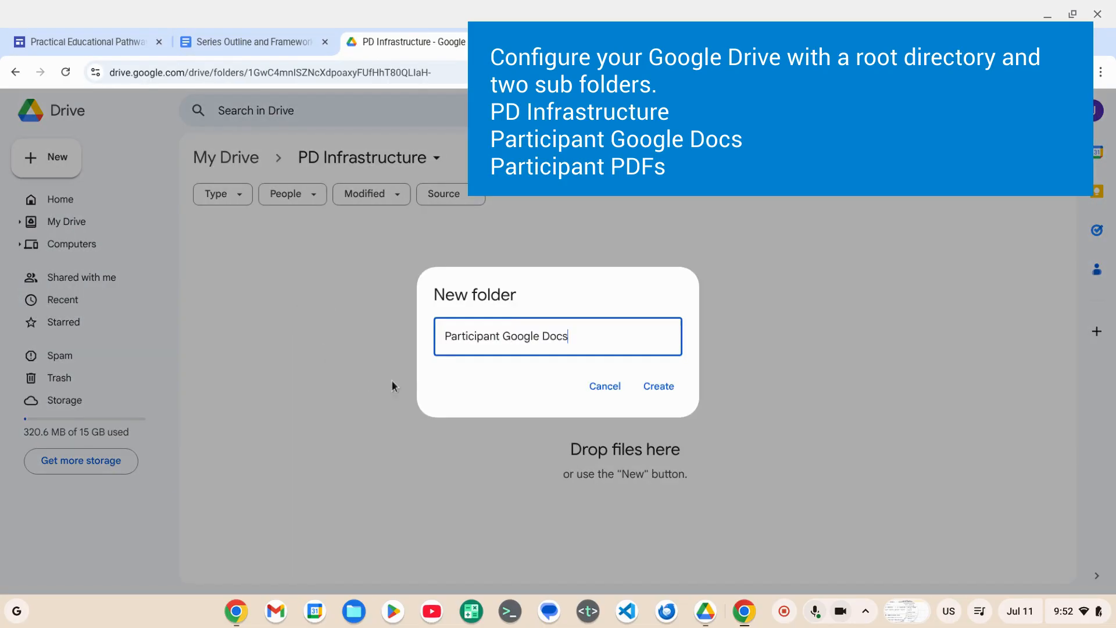
left_click(656, 388)
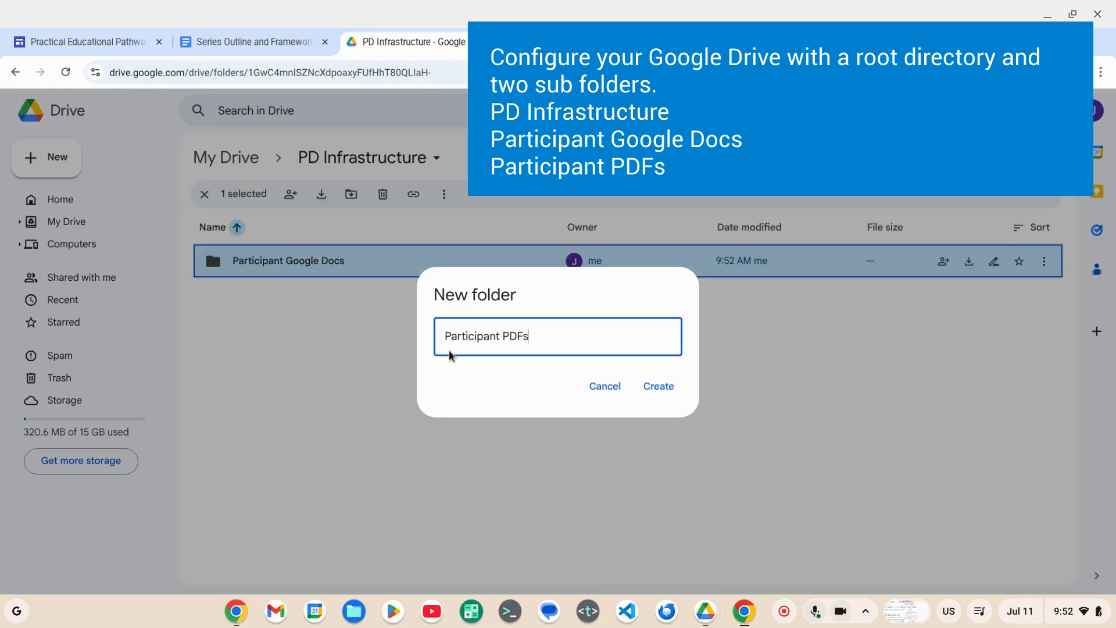
left_click(658, 388)
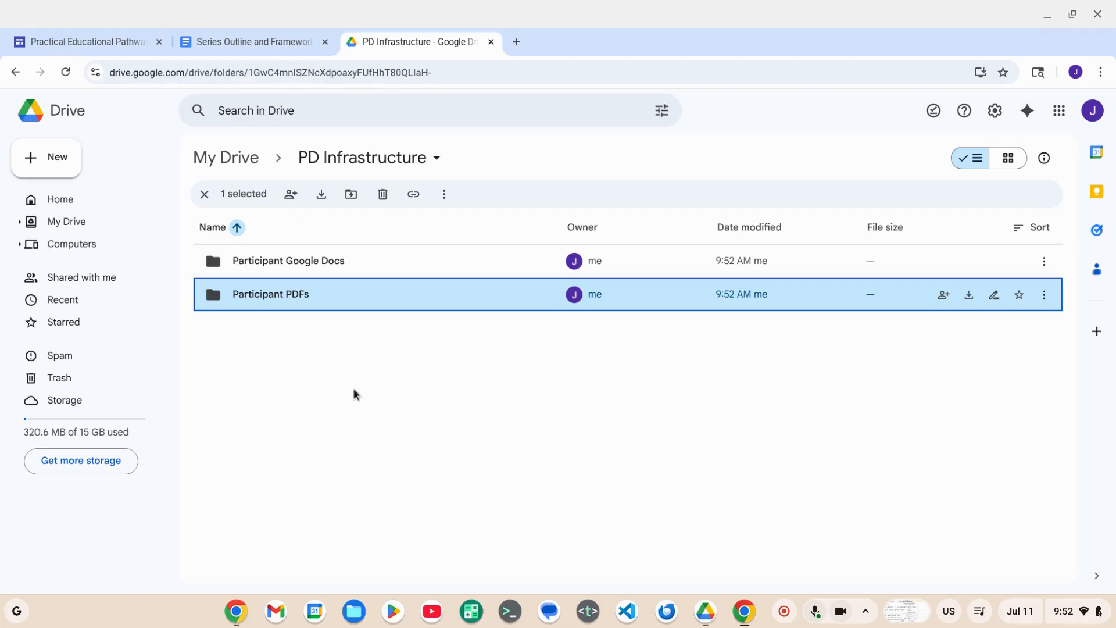
- Return to the series outline document and make a copy of the Participant Copy Form from the Session 1 agenda
left_click(231, 42)
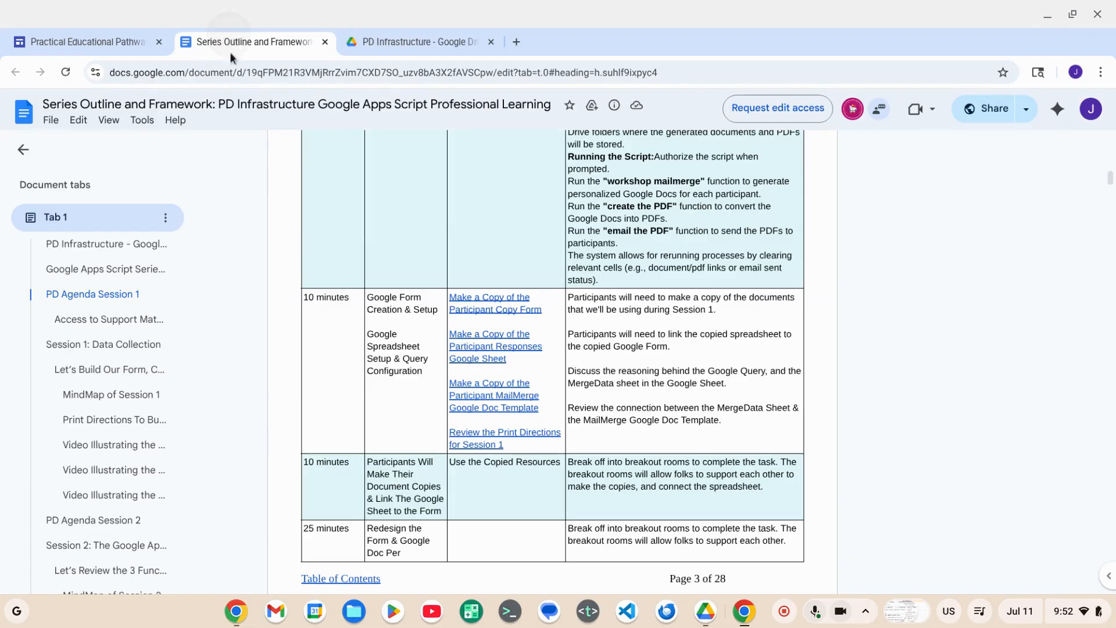
left_click(495, 310)
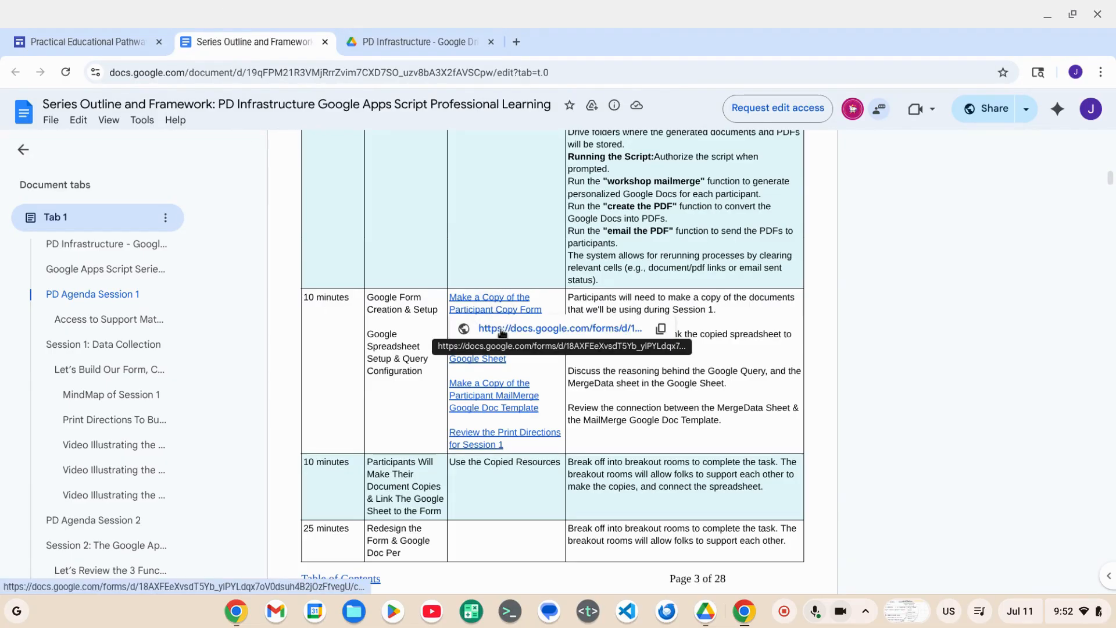
left_click(502, 329)
left_click(357, 361)
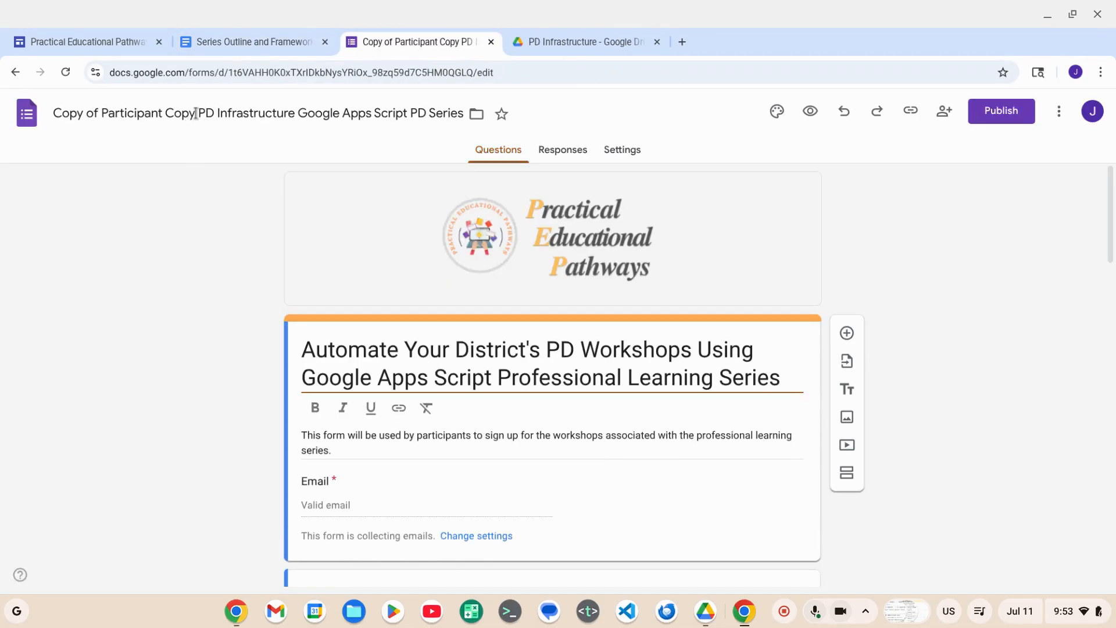
- Rename the copied form to PD Infrastructure Google Apps Script PD Series by removing the leading Copy of Participant Copy
left_click(195, 113)
left_click_drag(197, 113, 39, 115)
key("BackSpace")
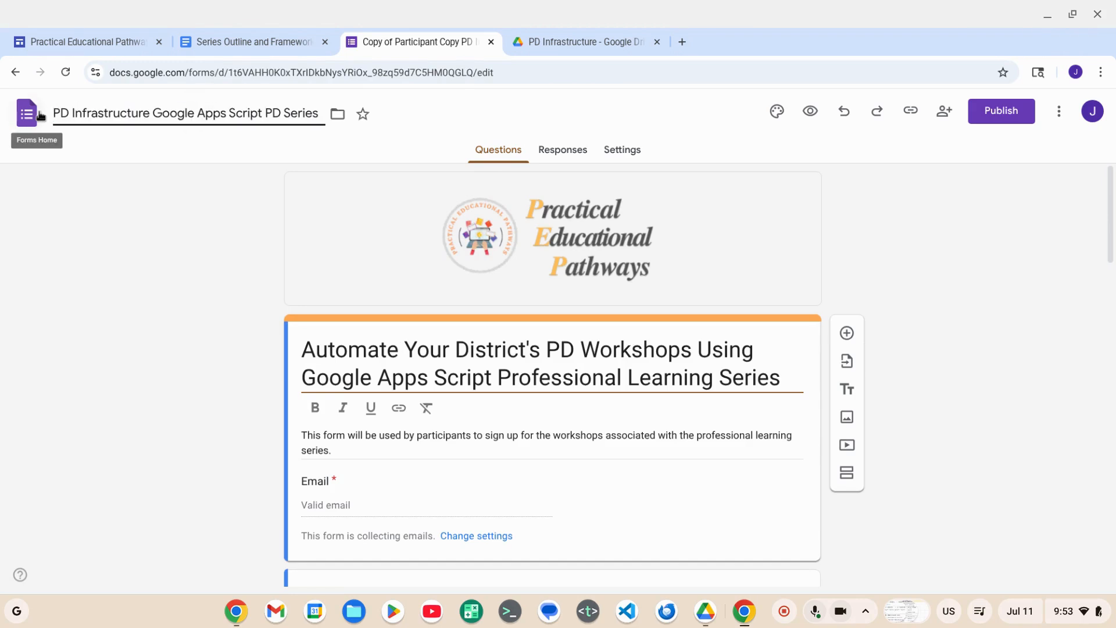
left_click(371, 137)
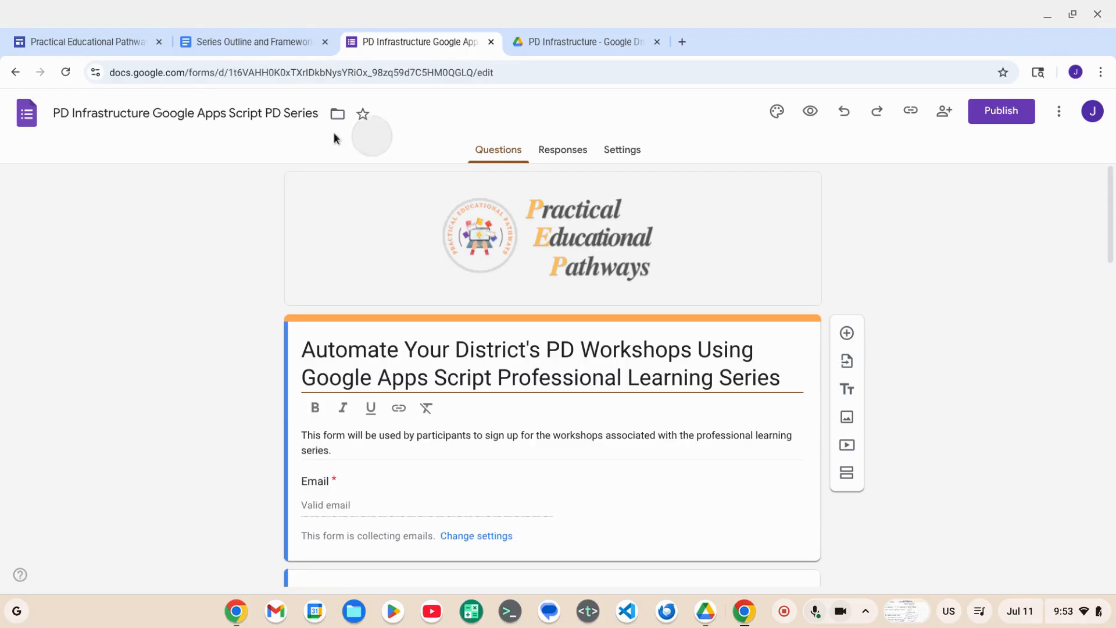
- Move the form from My Drive into the PD Infrastructure folder
left_click(338, 116)
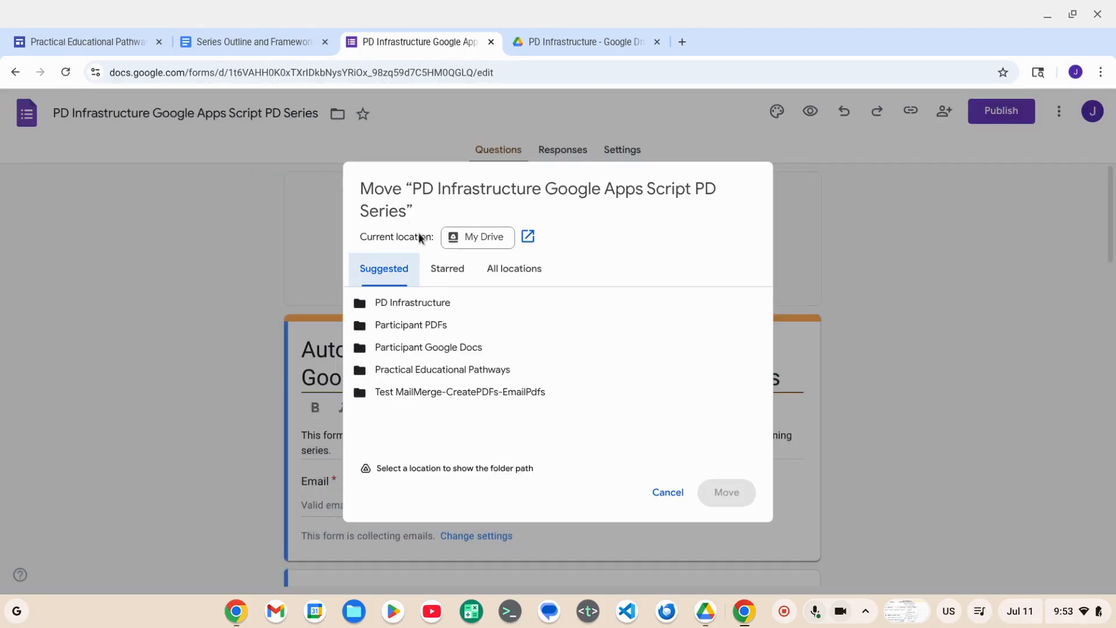
left_click(504, 268)
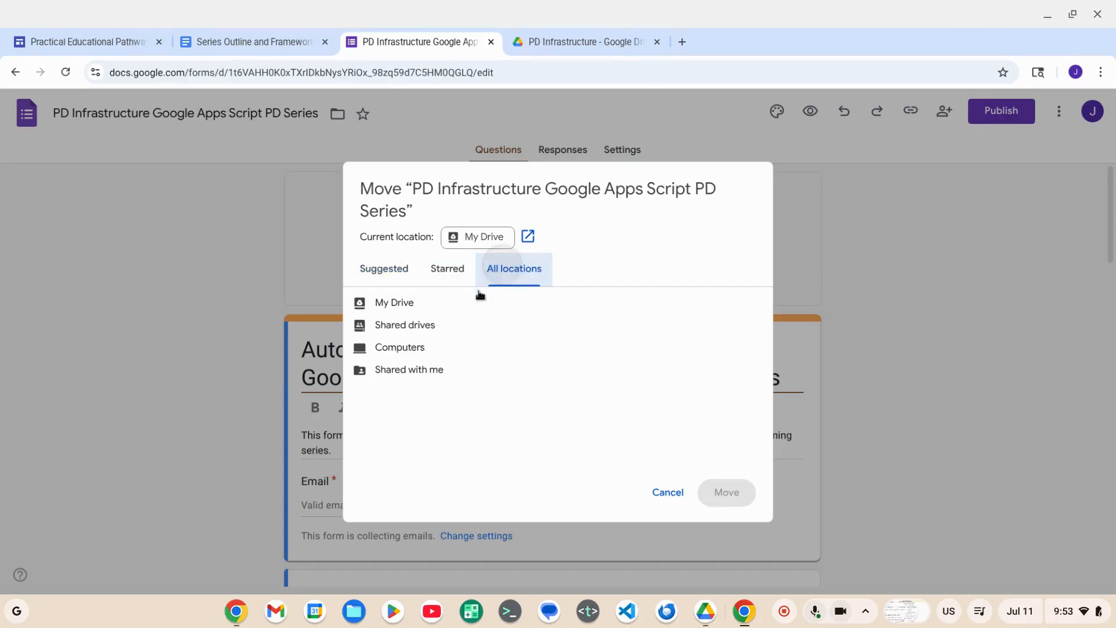
left_click(400, 302)
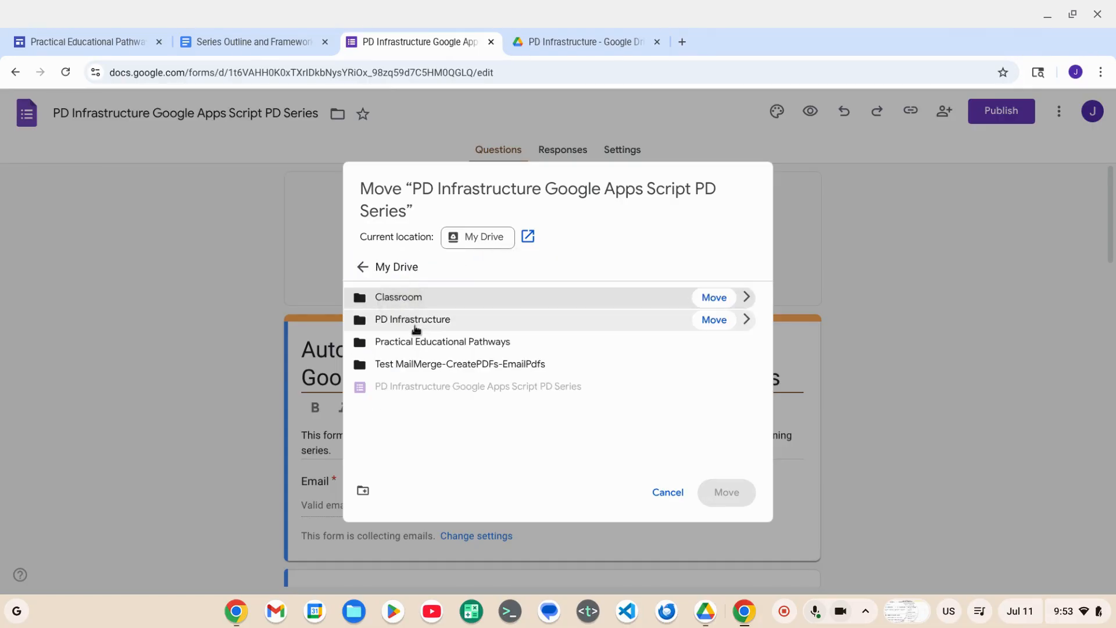
left_click(415, 328)
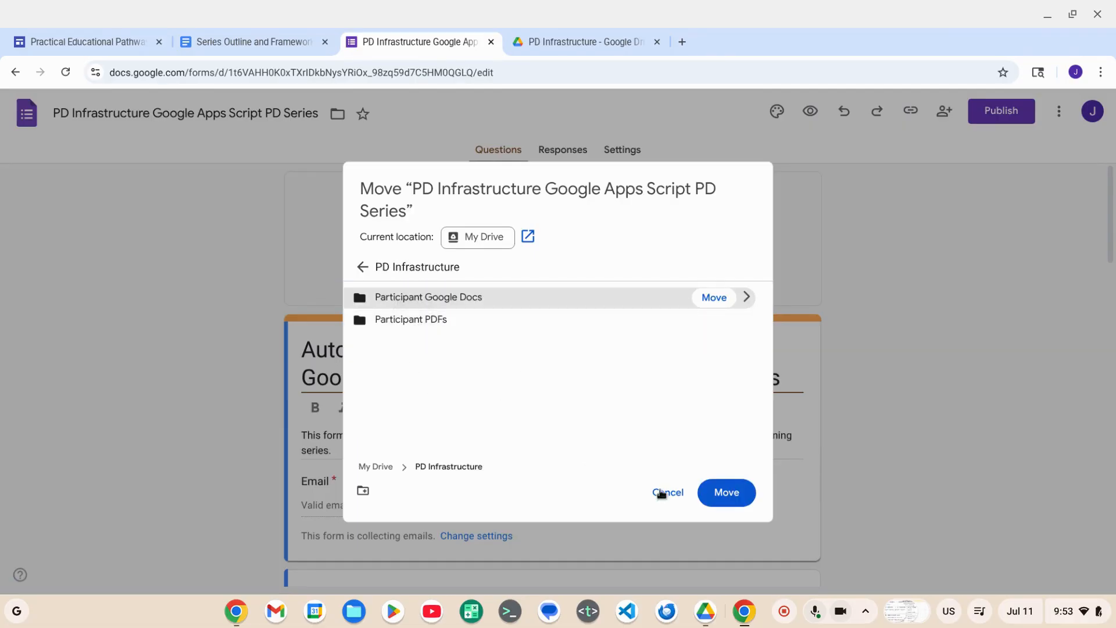
left_click(713, 502)
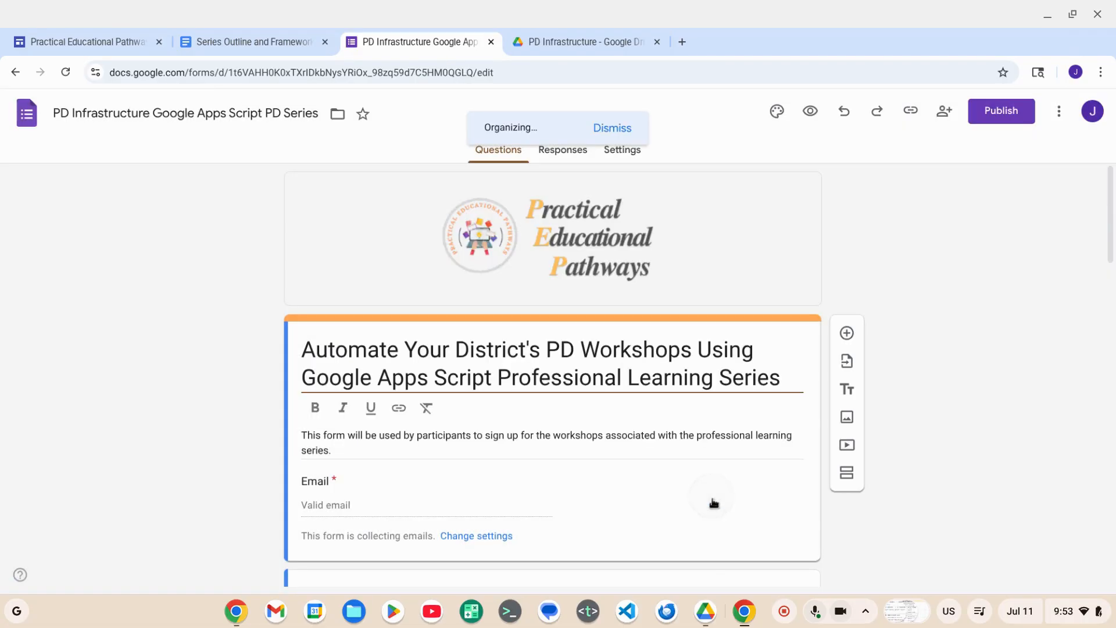
- Return to the Session 1 agenda and make a copy of the Participant Responses Google Sheet with its Apps Script file
left_click(235, 40)
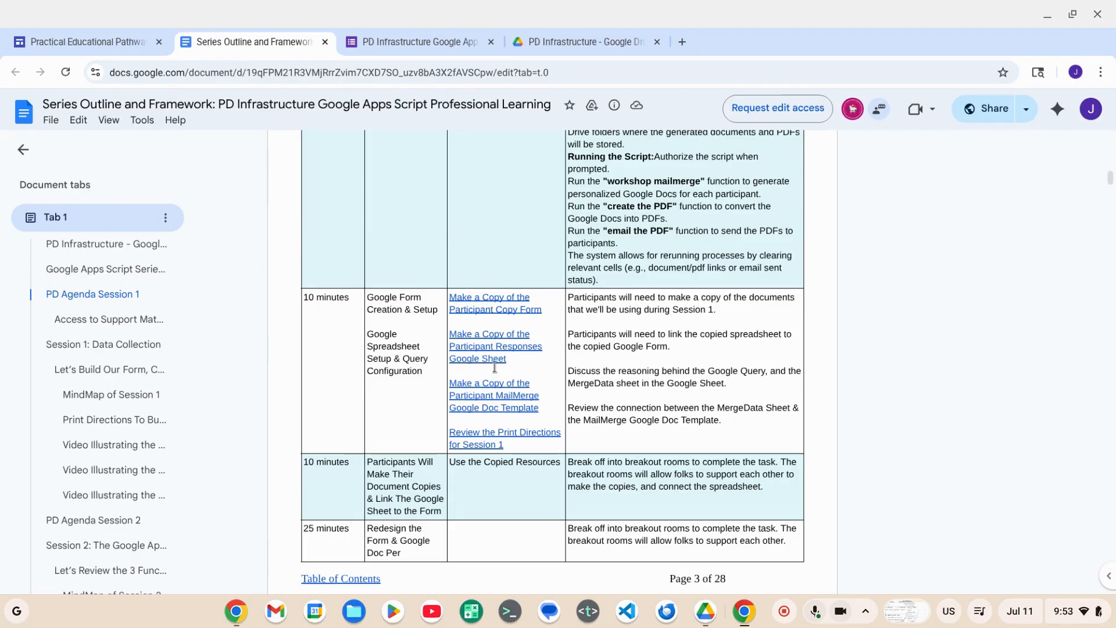
left_click(488, 349)
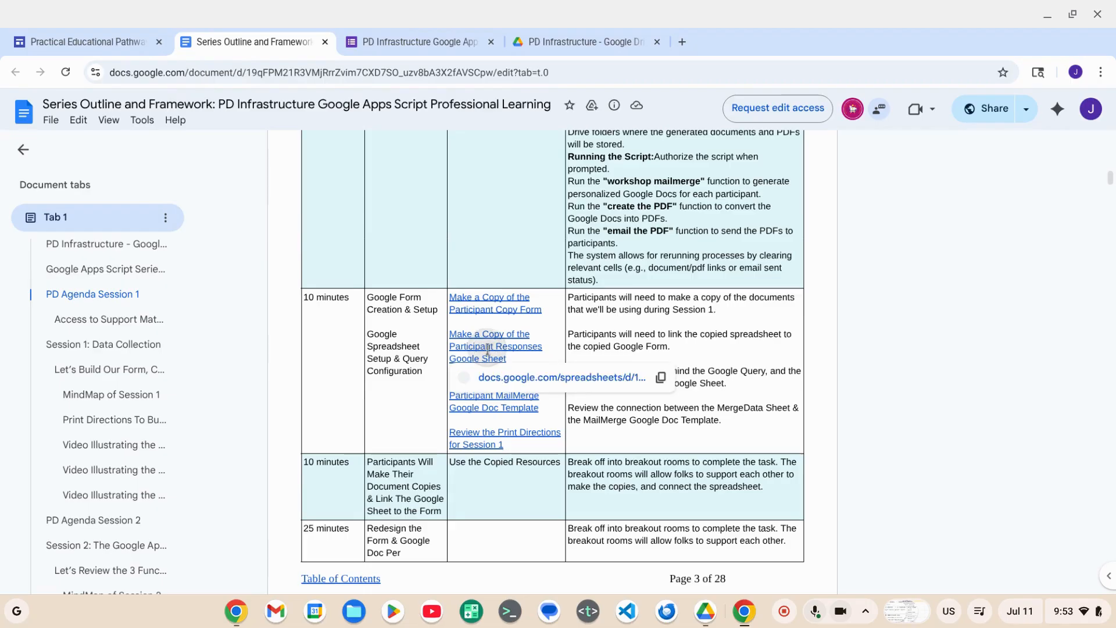
left_click(502, 378)
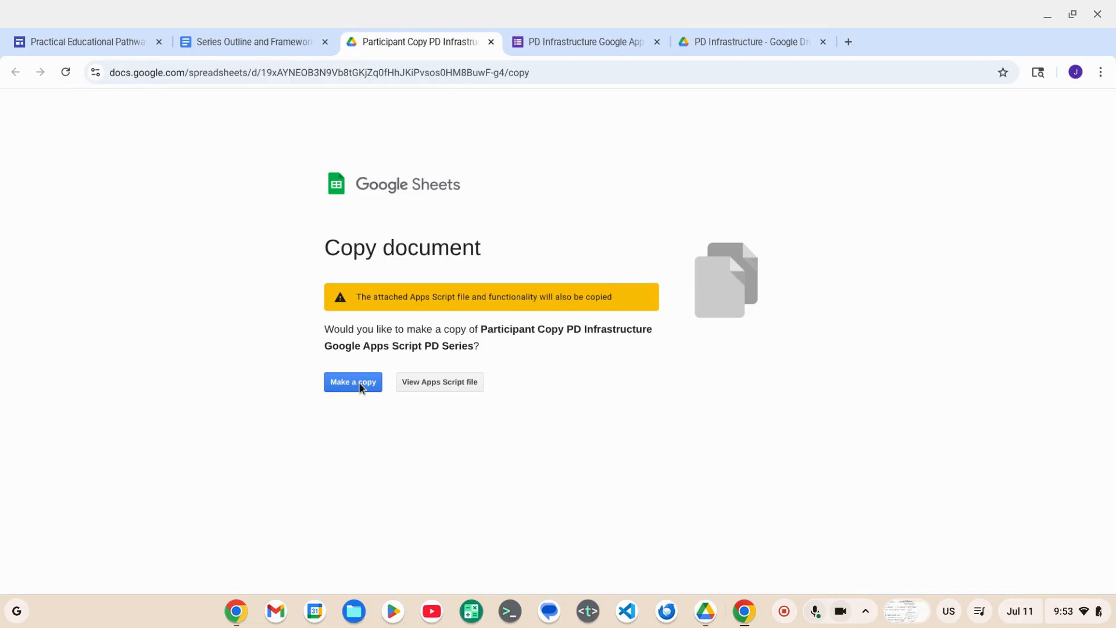
left_click(349, 385)
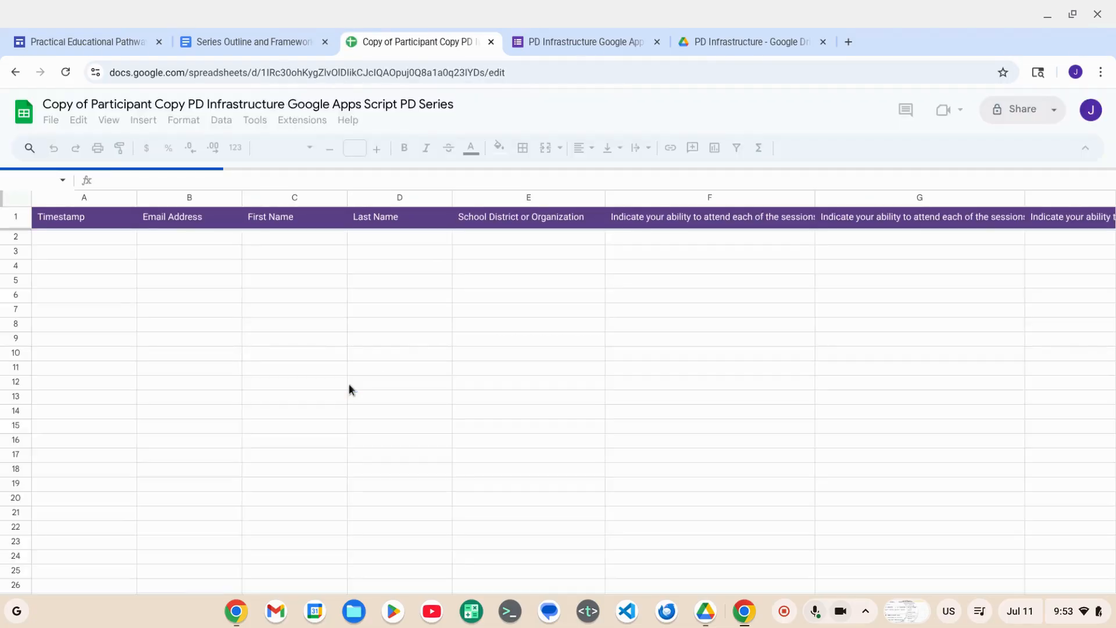
- Rename the copied spreadsheet to PD Infrastructure Google Apps Script PD Series by removing the leading Copy of Participant Copy
left_click(188, 105)
double_click(170, 104)
left_click_drag(120, 104, 36, 108)
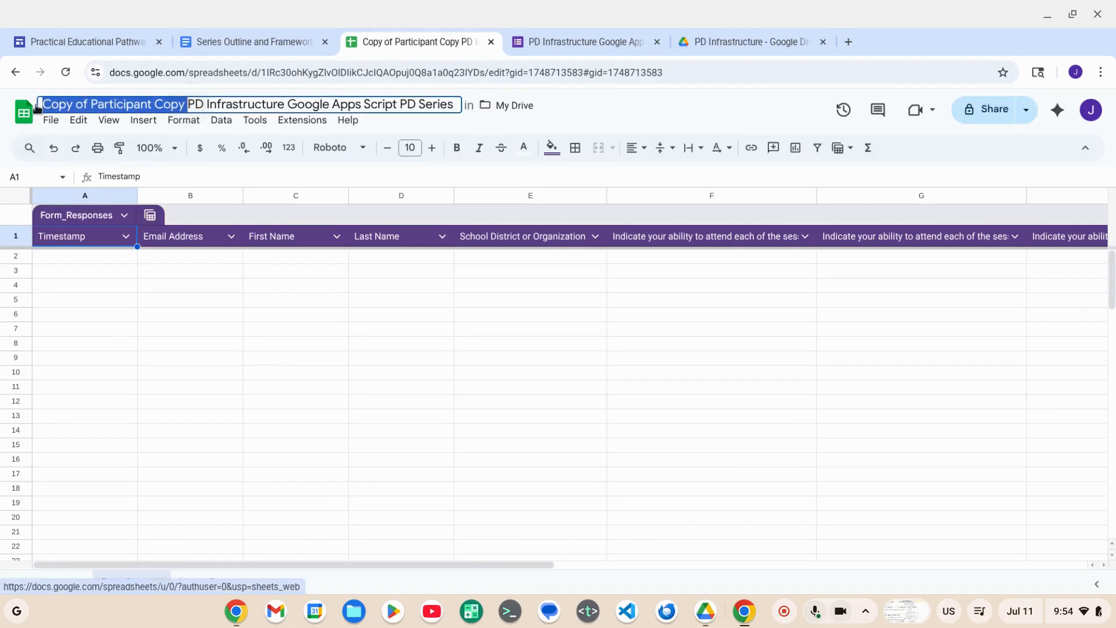
key("BackSpace")
- Move the renamed response spreadsheet from My Drive into the PD Infrastructure folder
left_click(360, 107)
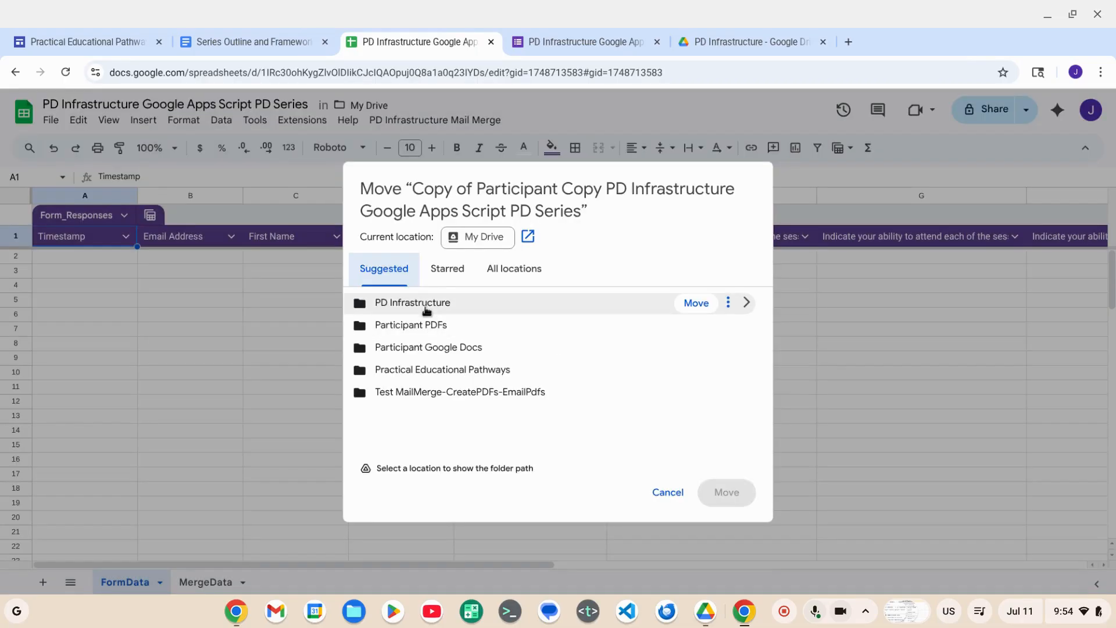
double_click(426, 308)
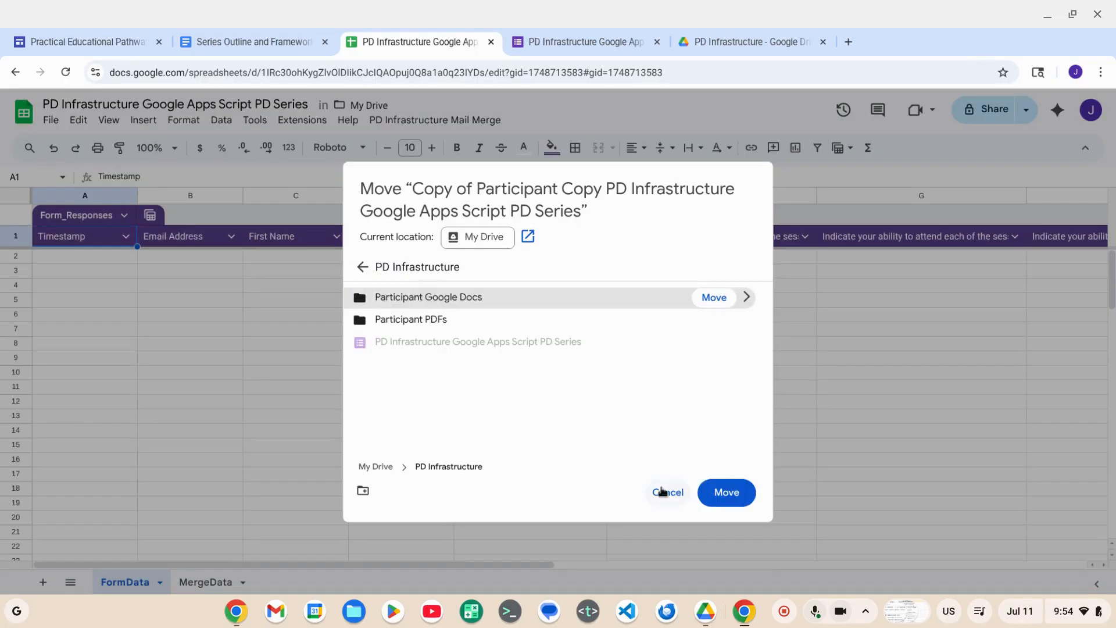
left_click(726, 493)
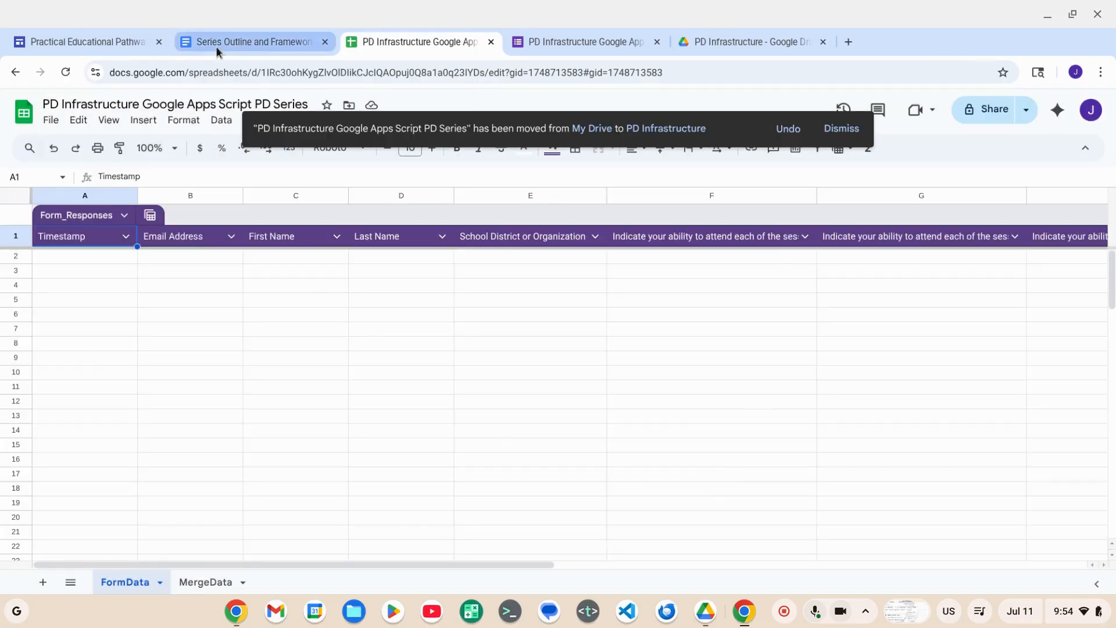
- Return to the Session 1 agenda and make a copy of the Participant MailMerge Google Doc Template
left_click(216, 44)
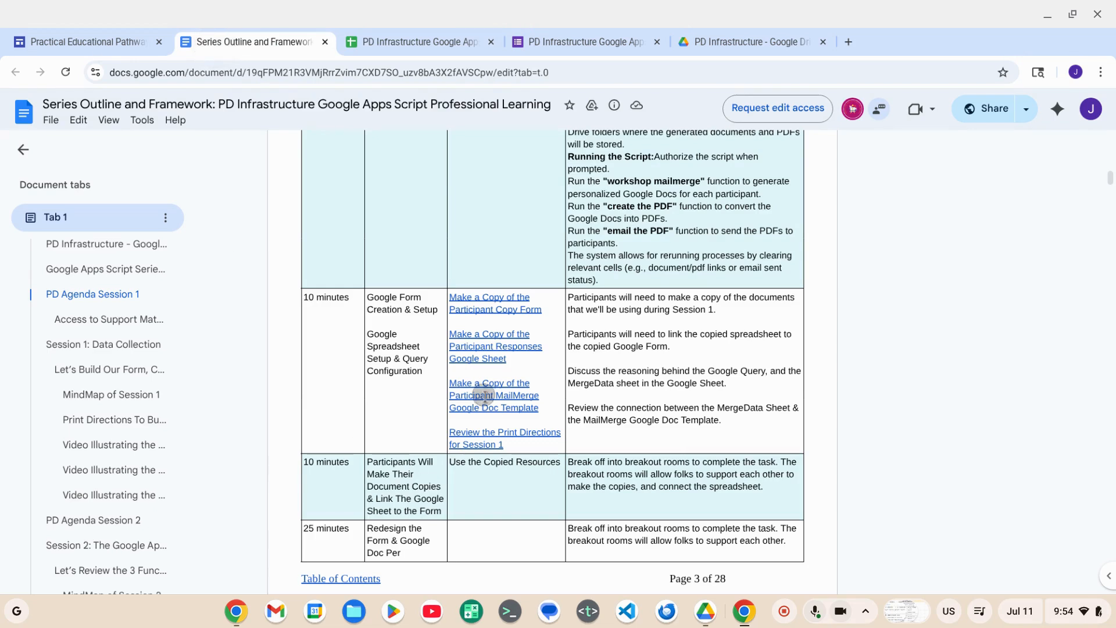
mouse_move(485, 396)
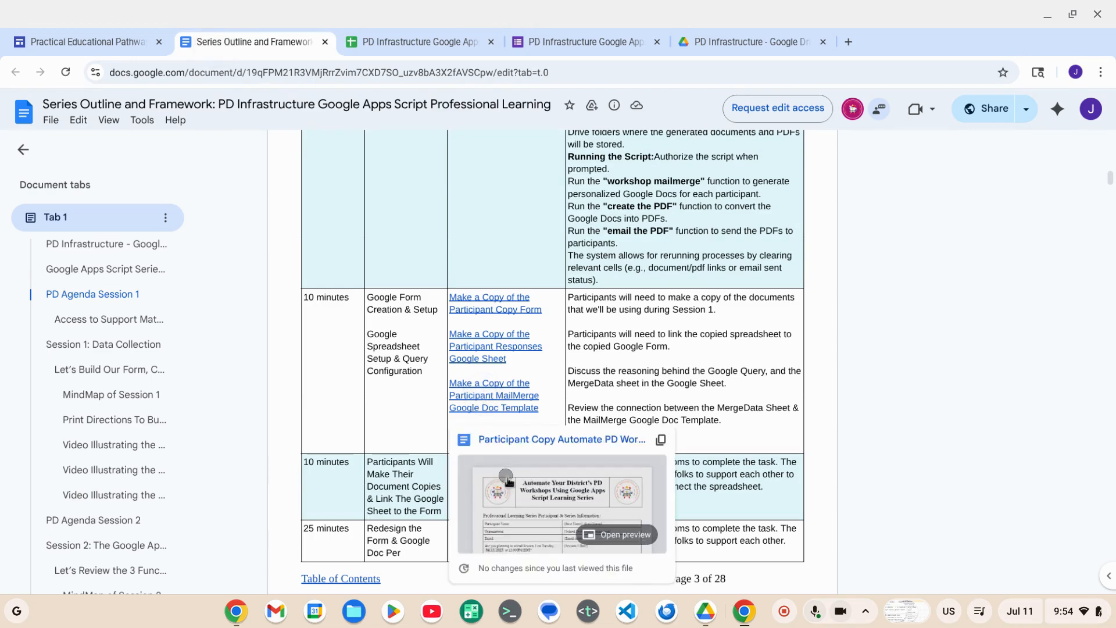
left_click(486, 396)
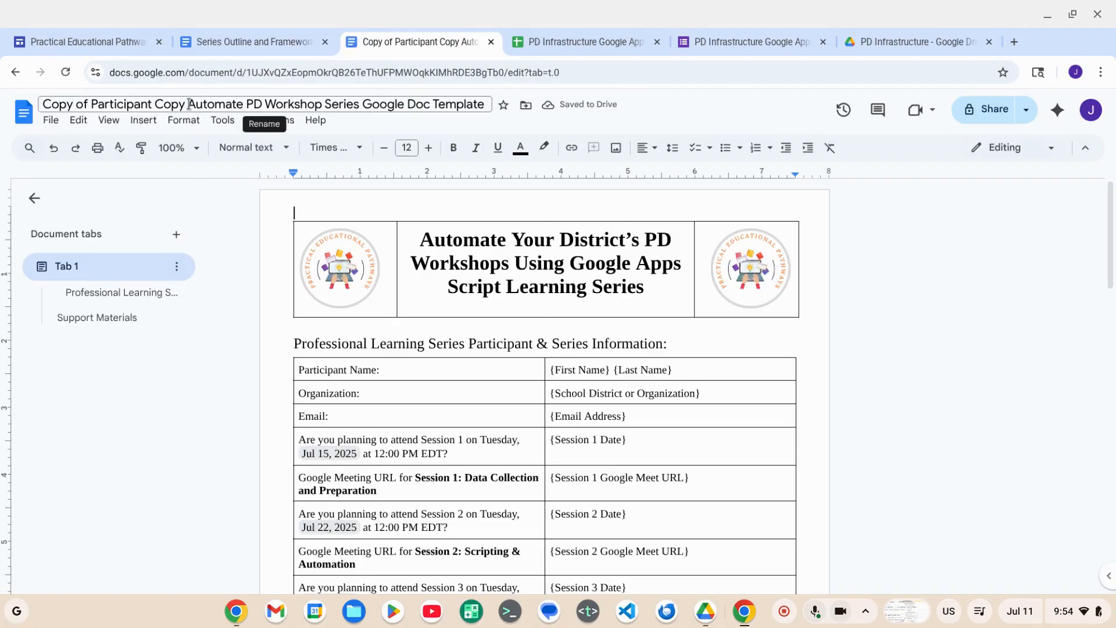
- Rename the copied document to Automate PD Workshop Series Google Doc Template and move it into the PD Infrastructure folder
left_click(188, 104)
left_click_drag(188, 104, 3, 113)
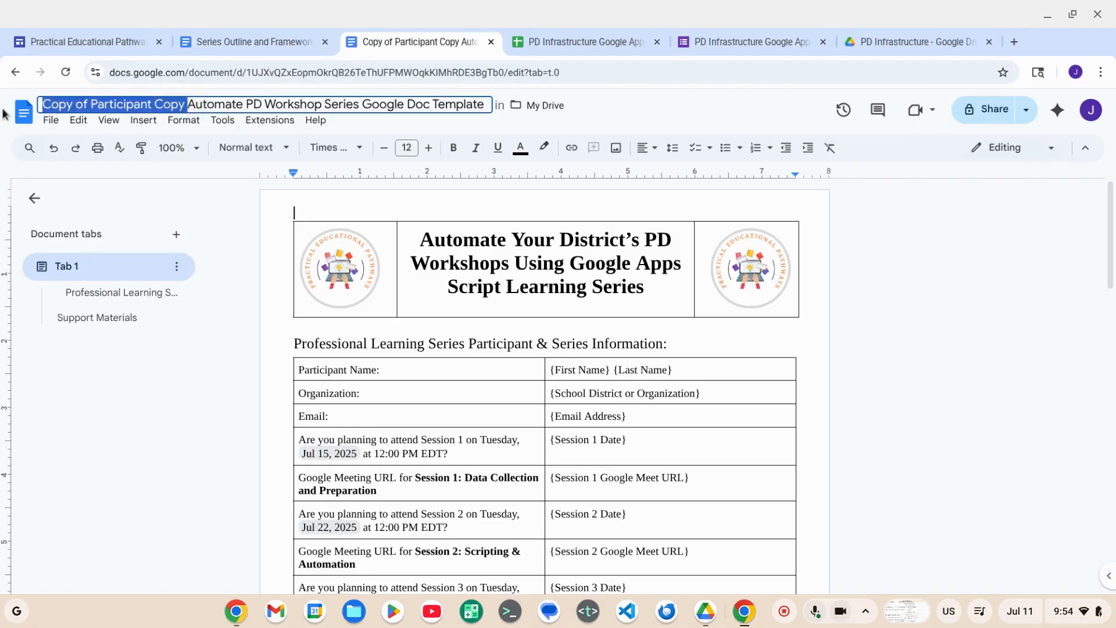
key("BackSpace")
key("Return")
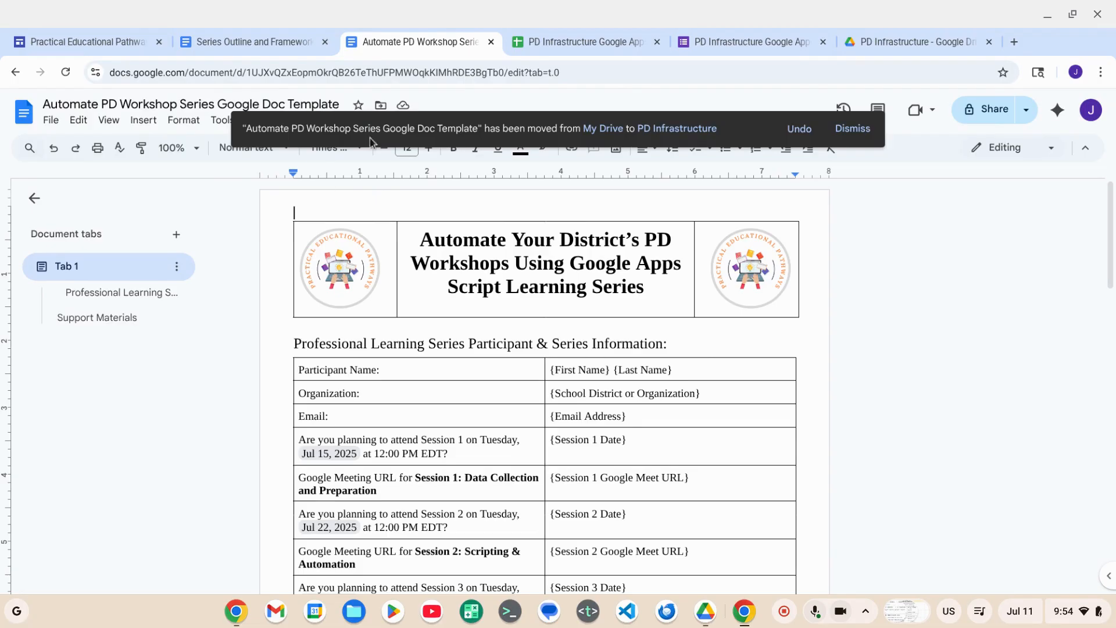
- Check the PD Infrastructure folder in Google Drive for the filed form, spreadsheet and document template
left_click(912, 42)
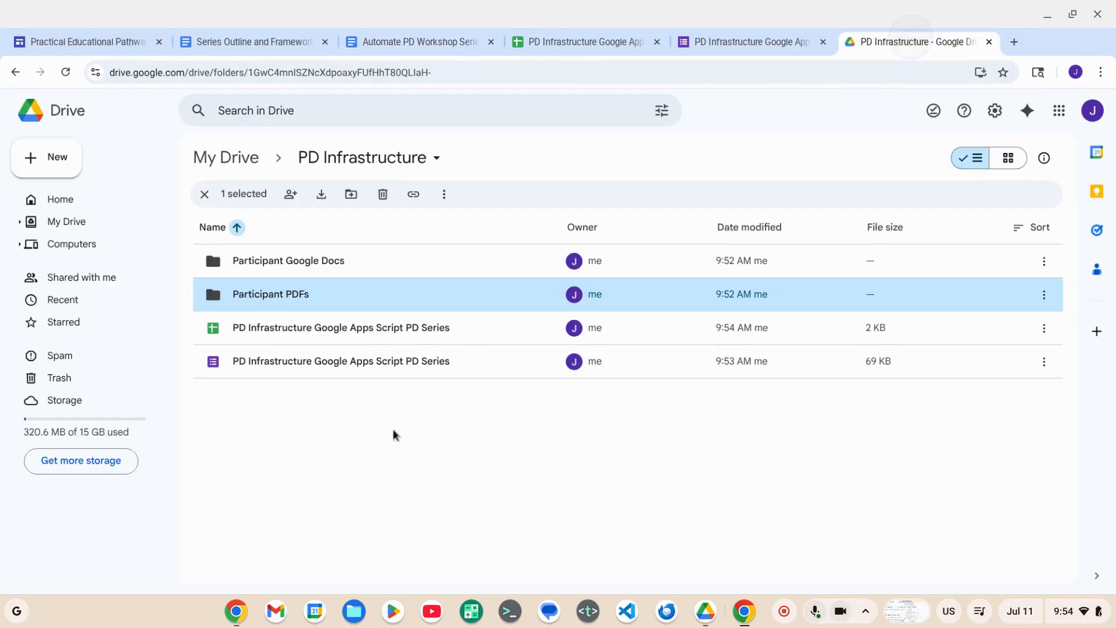
left_click(397, 445)
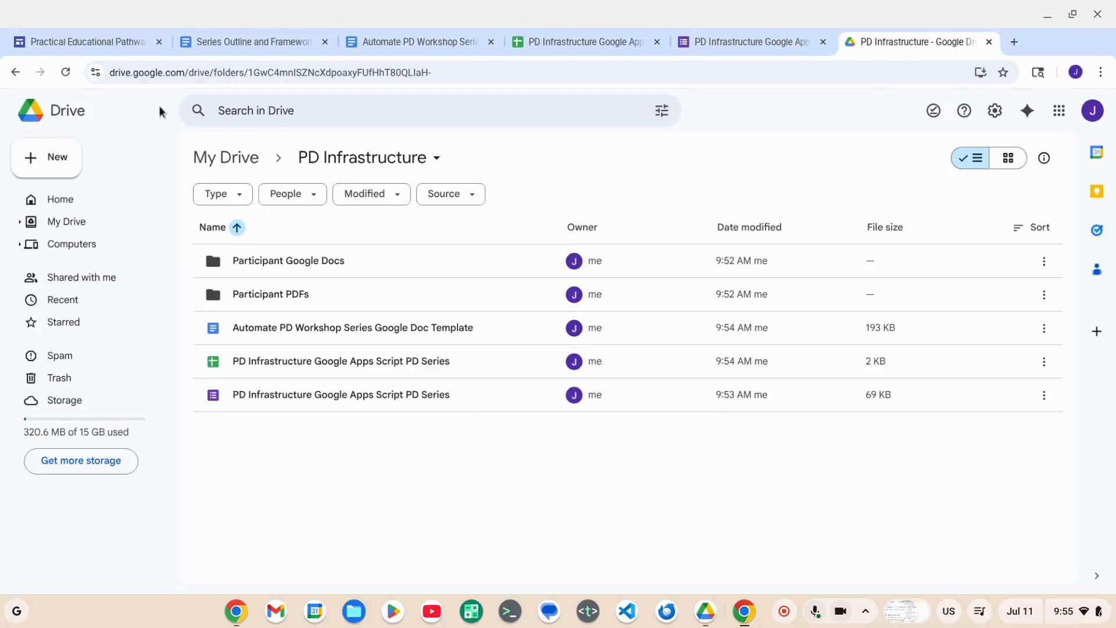
- Link the form's responses to the existing PD Infrastructure Google Apps Script PD Series spreadsheet in the PD Infrastructure folder
left_click(742, 44)
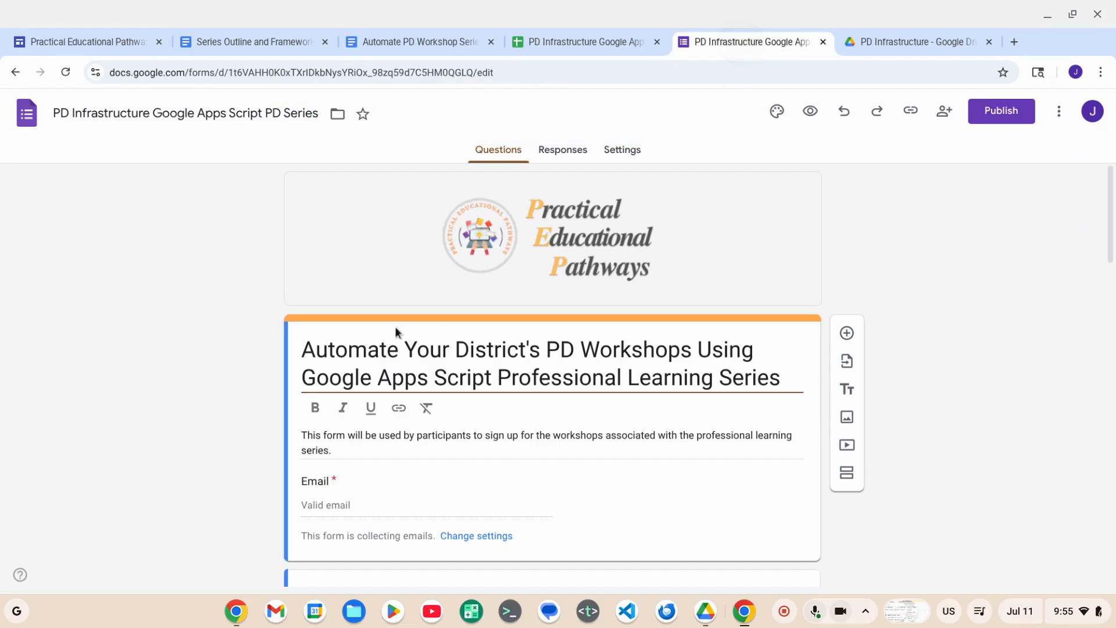
left_click(562, 150)
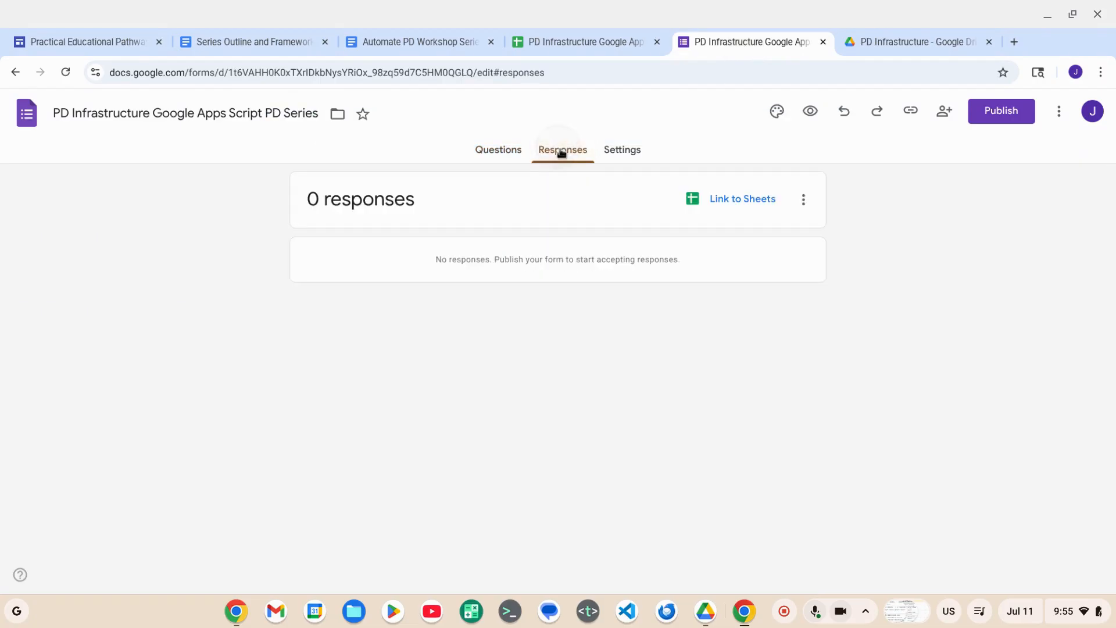
left_click(737, 201)
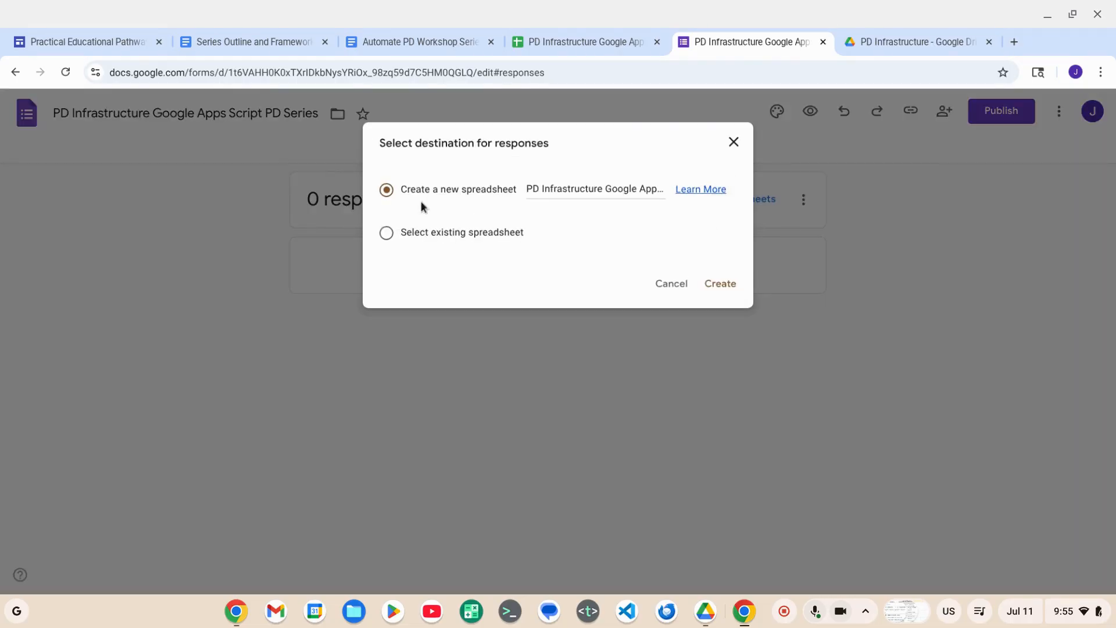
left_click(391, 237)
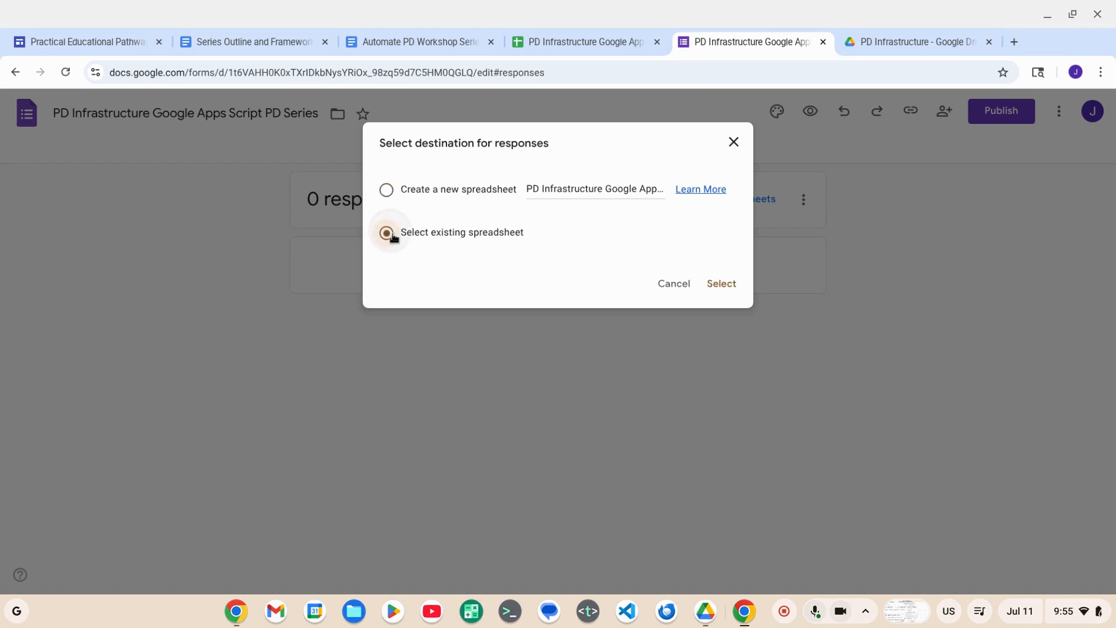
left_click(721, 283)
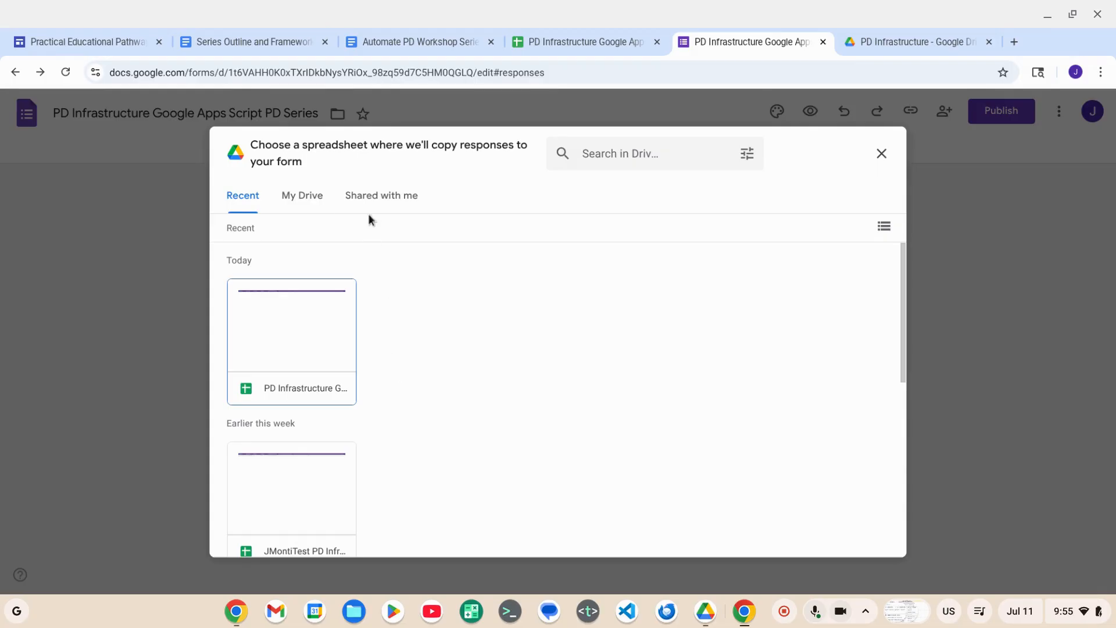
left_click(310, 203)
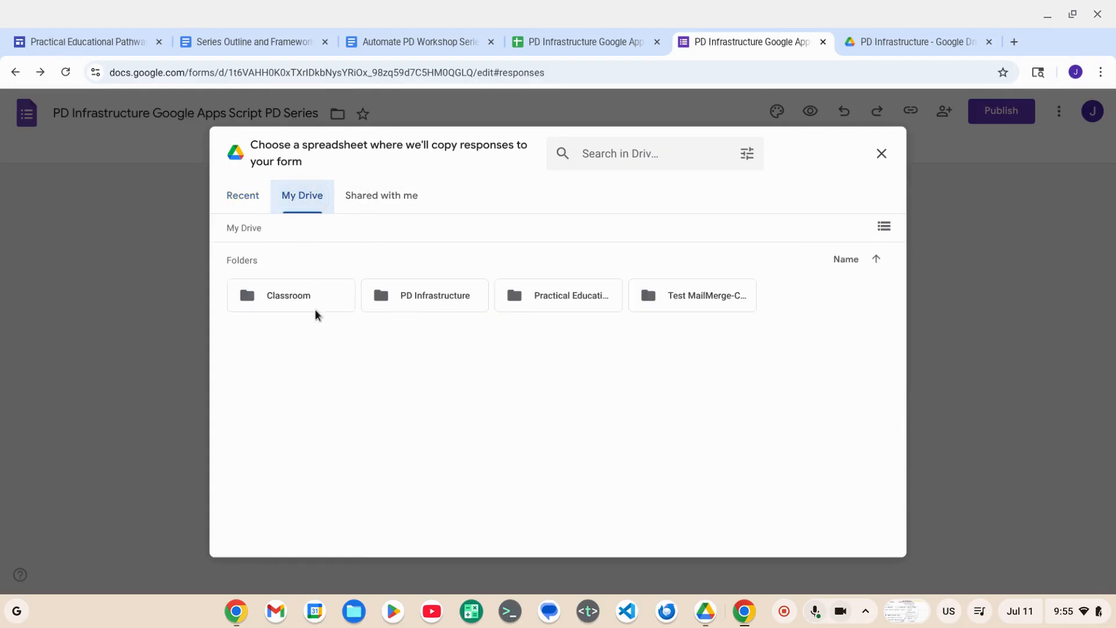
double_click(437, 297)
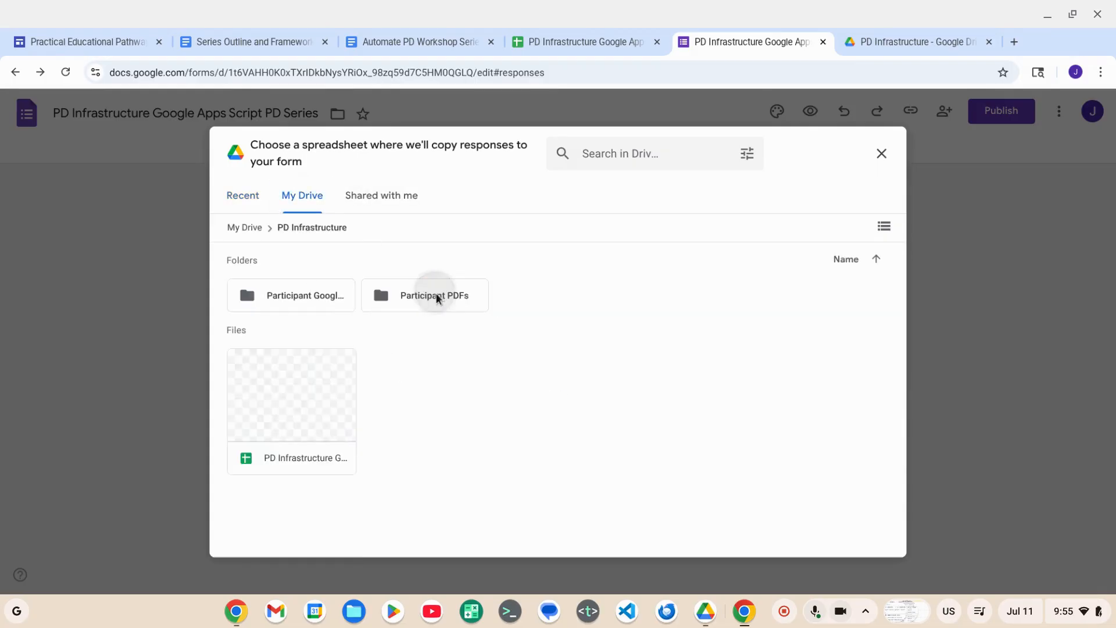
left_click(305, 455)
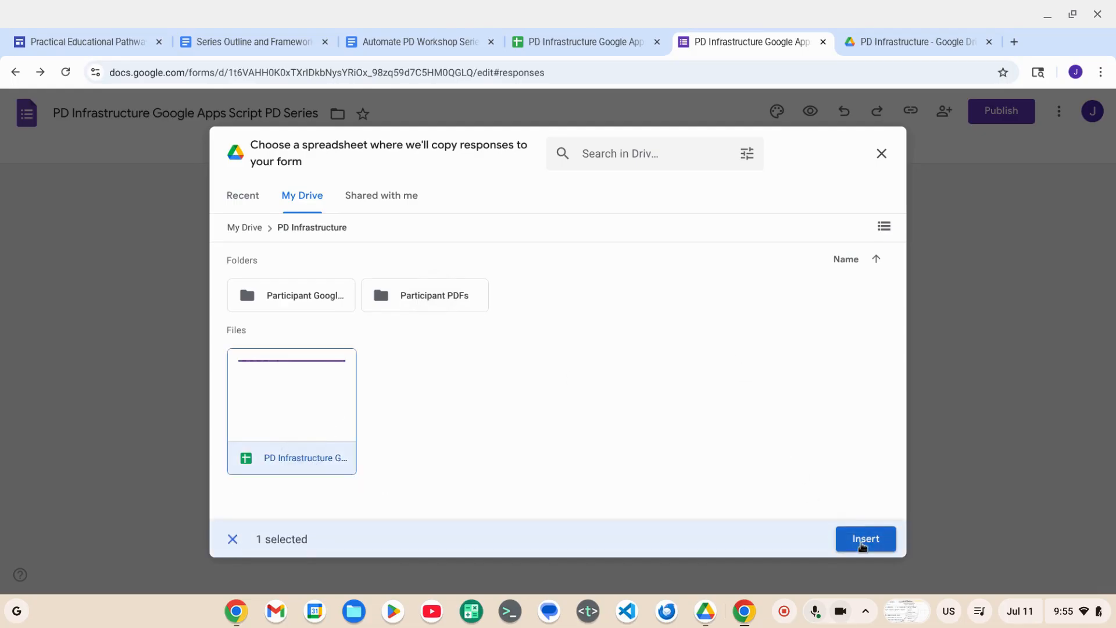
left_click(862, 541)
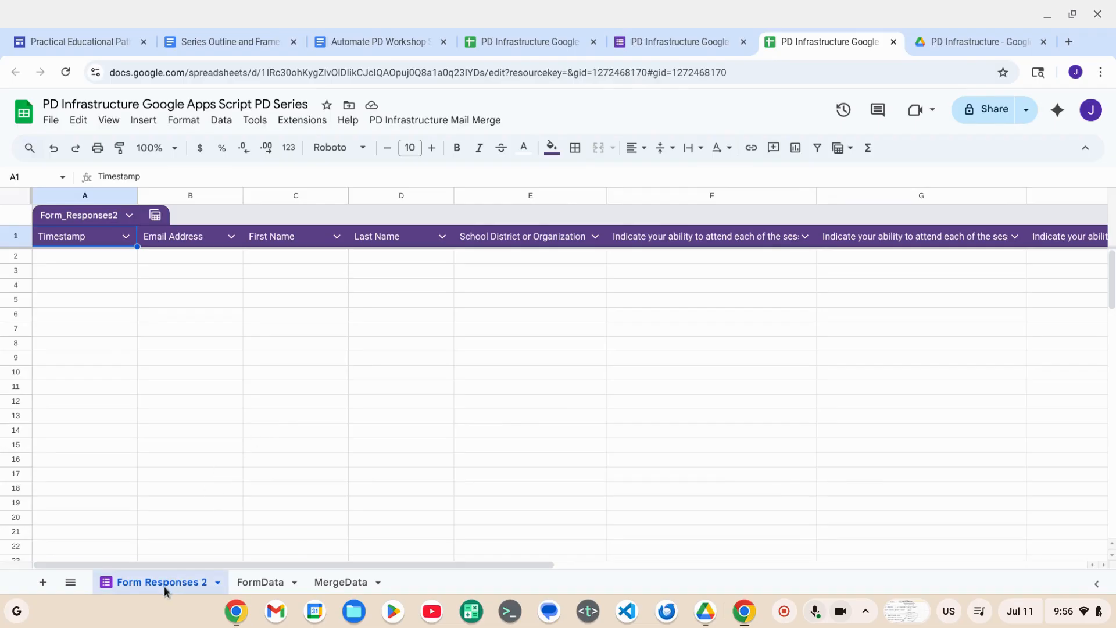
- Review the FormData and MergeData sheets in the linked spreadsheet and delete the original FormData sheet
left_click(263, 584)
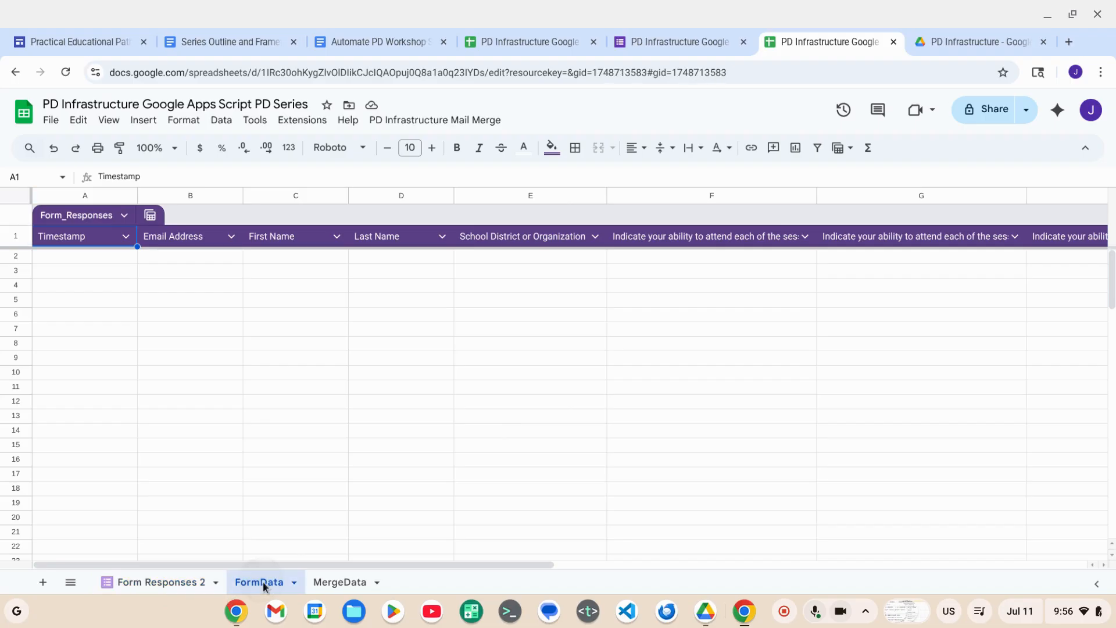
left_click(326, 583)
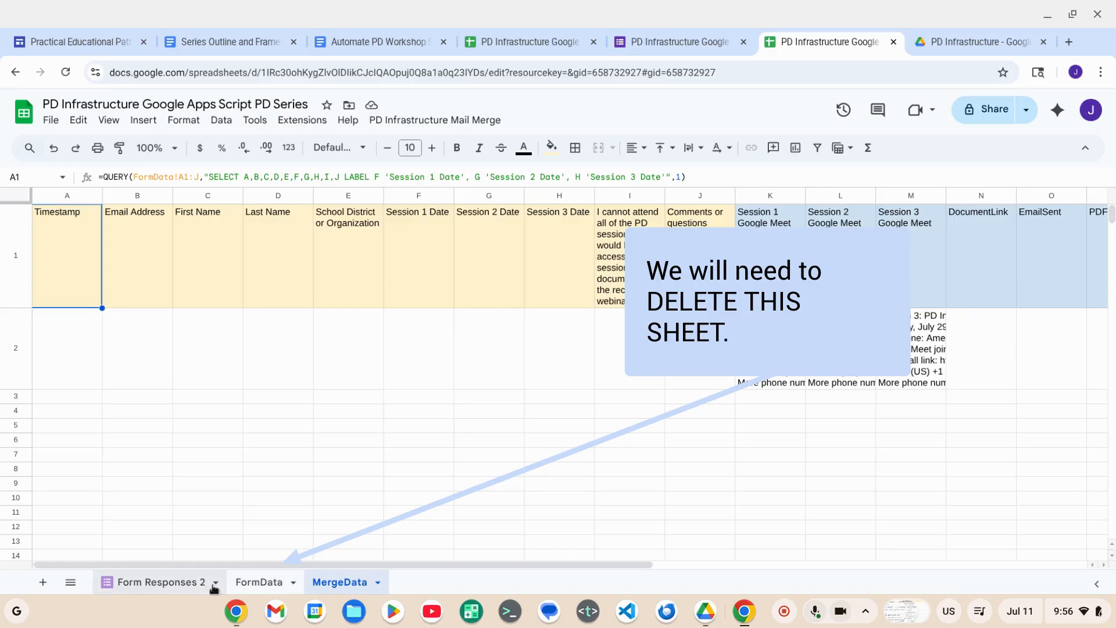
left_click(256, 588)
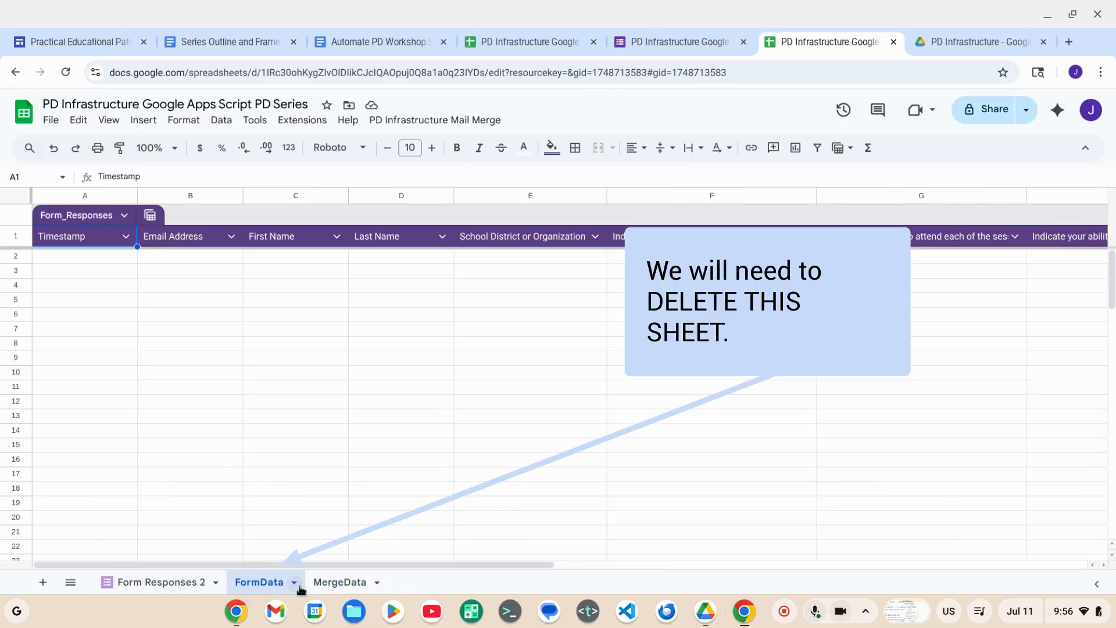
left_click(299, 588)
left_click(267, 342)
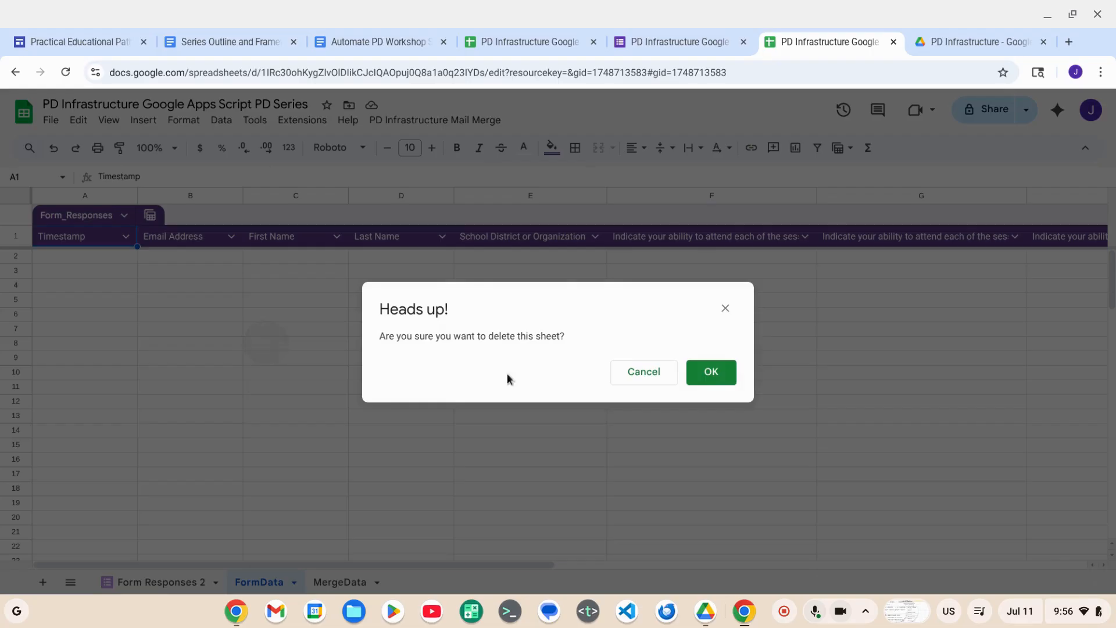
left_click(689, 375)
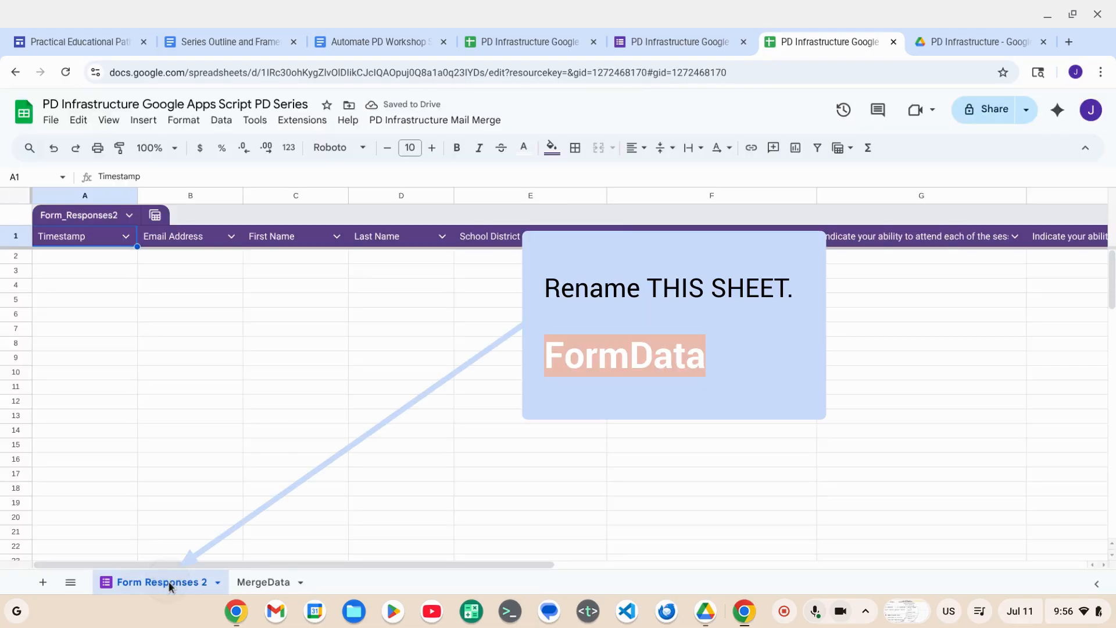
- Rename the Form Responses 2 sheet to FormData
double_click(169, 581)
type("FormData")
key("Return")
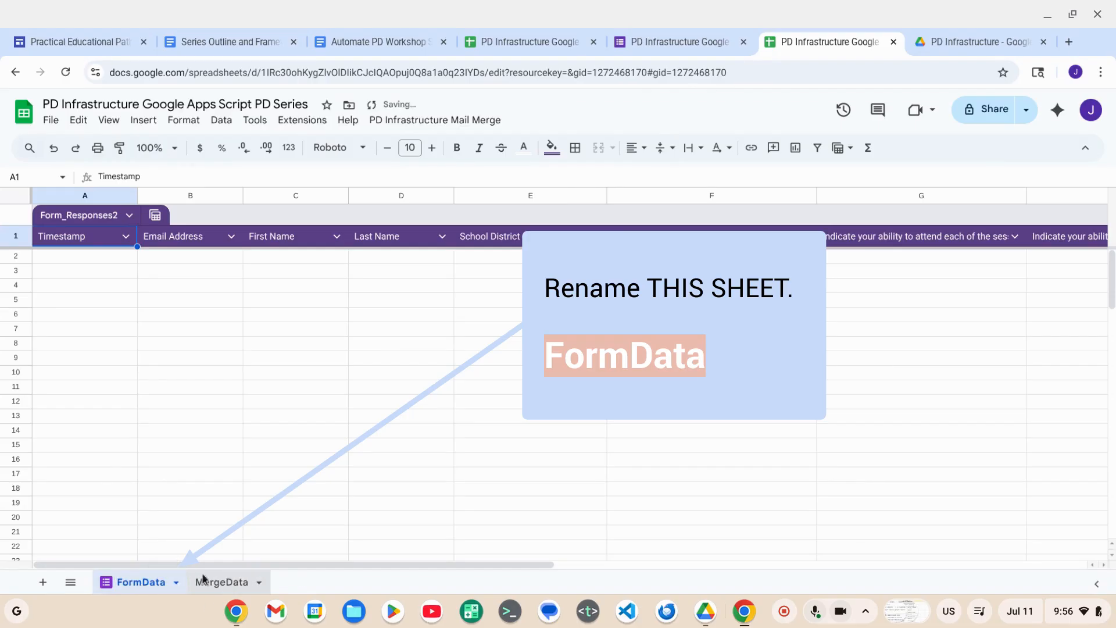
- Reapply the QUERY formula in cell A1 of the MergeData sheet with FormData as its source sheet
left_click(205, 581)
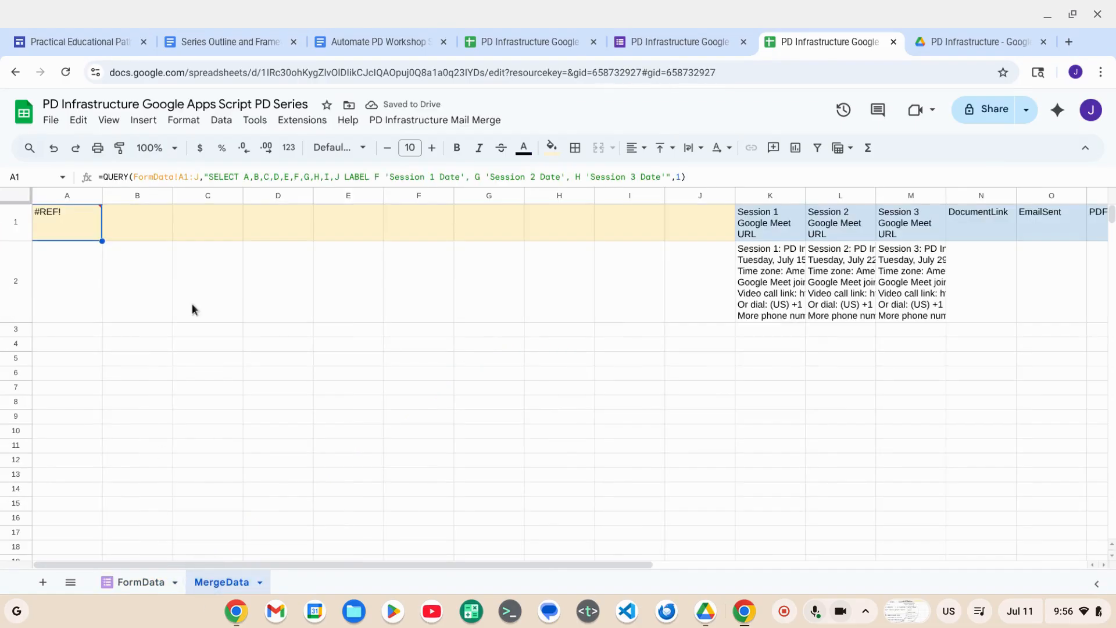
left_click(133, 176)
left_click_drag(133, 176, 172, 179)
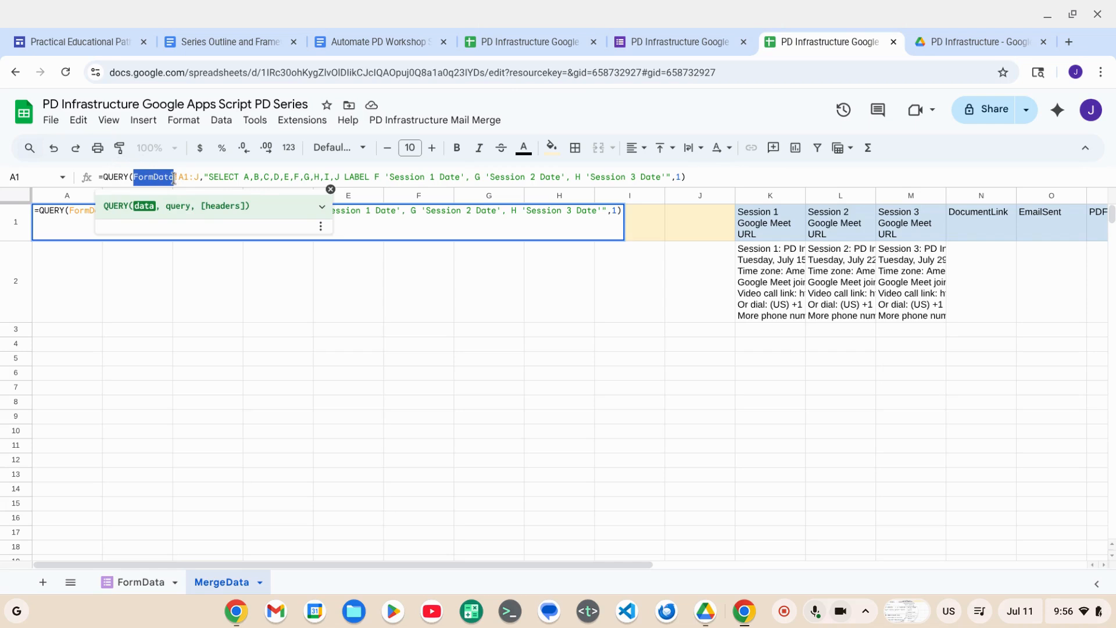
left_click(84, 272)
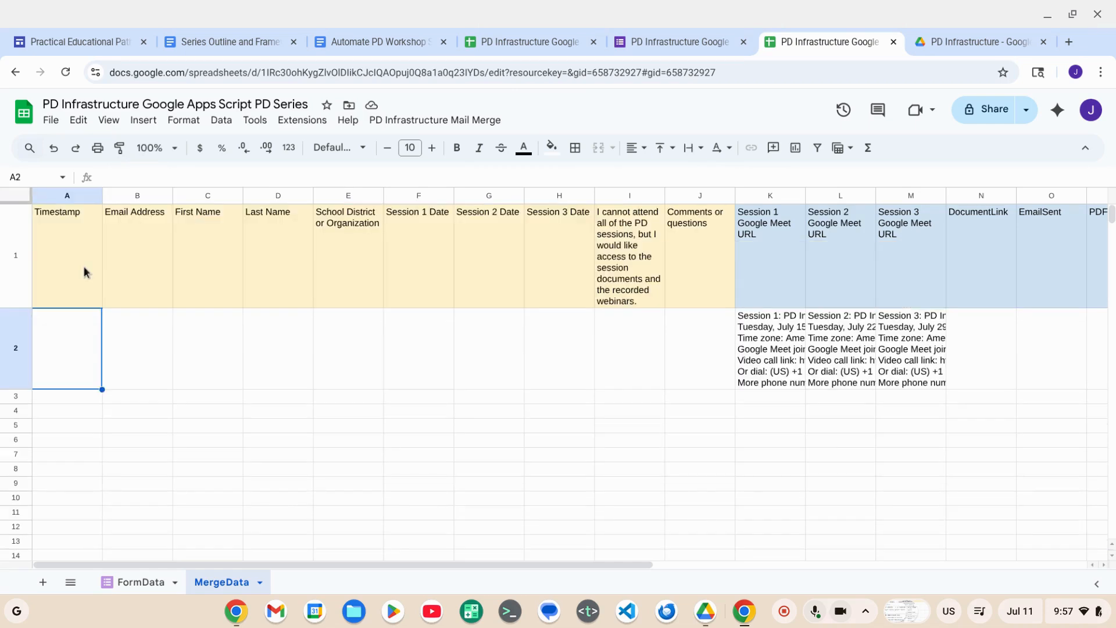